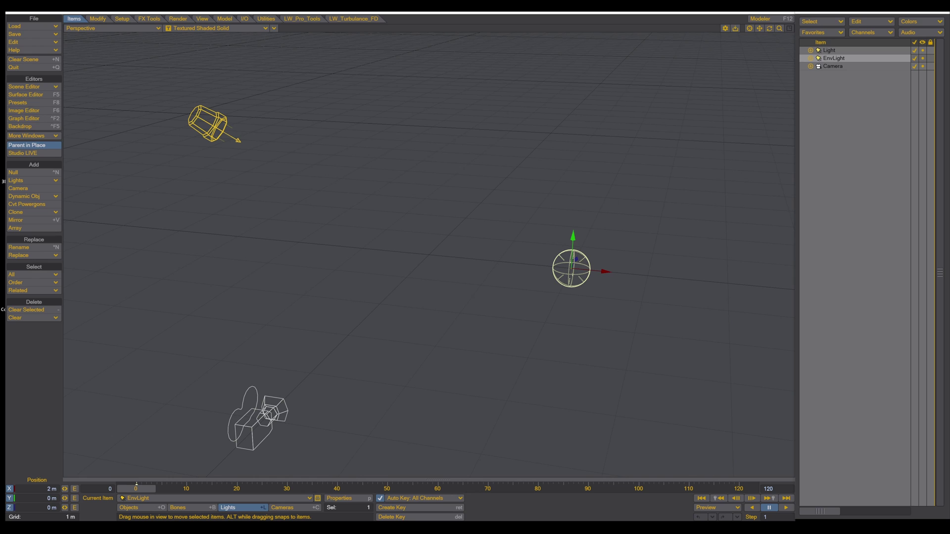
Step: In Edit Menu Layout, add a new group to the Main Menu and name it Test
key(/)
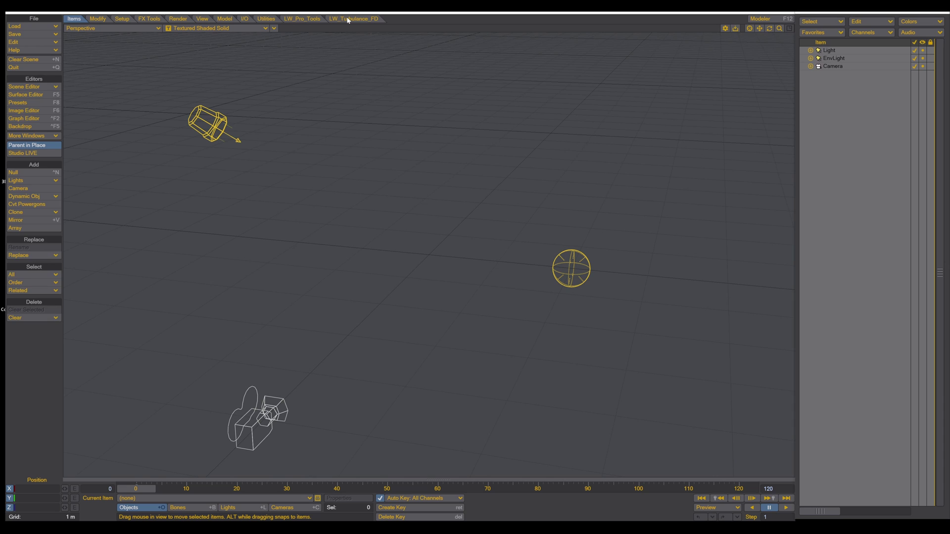
click(349, 20)
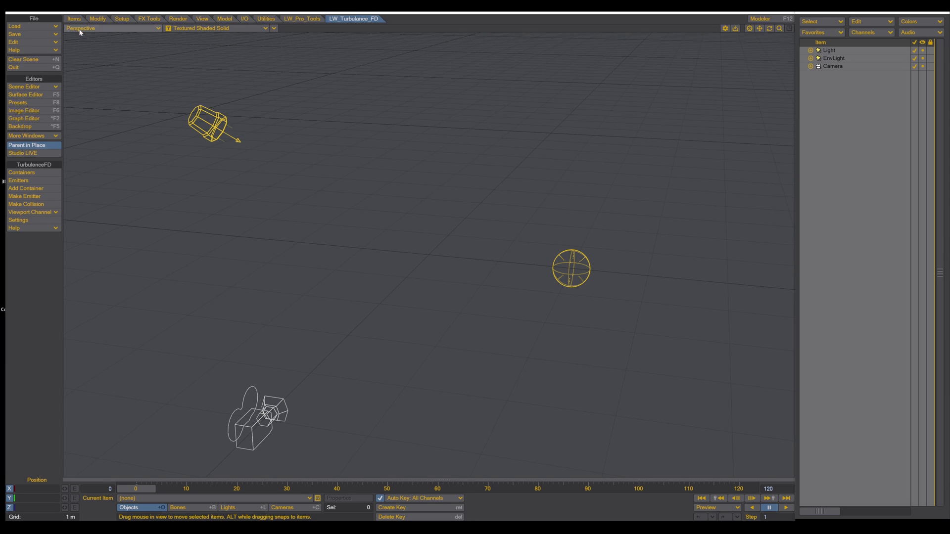
click(23, 43)
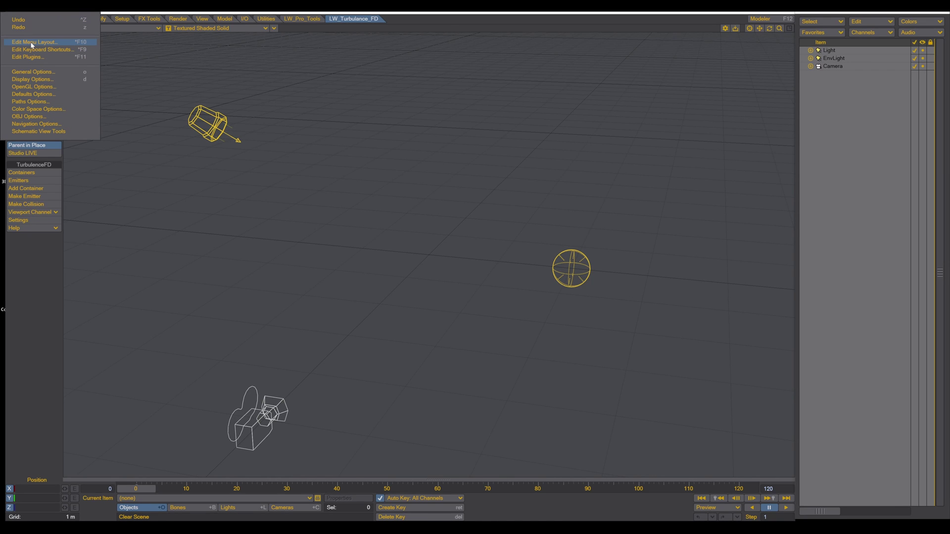
click(32, 43)
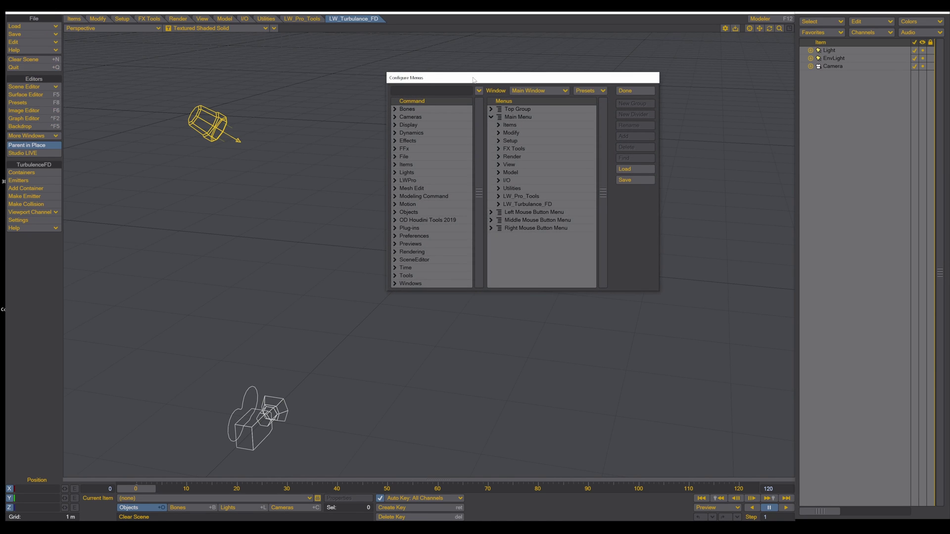
drag(473, 79, 427, 88)
click(474, 125)
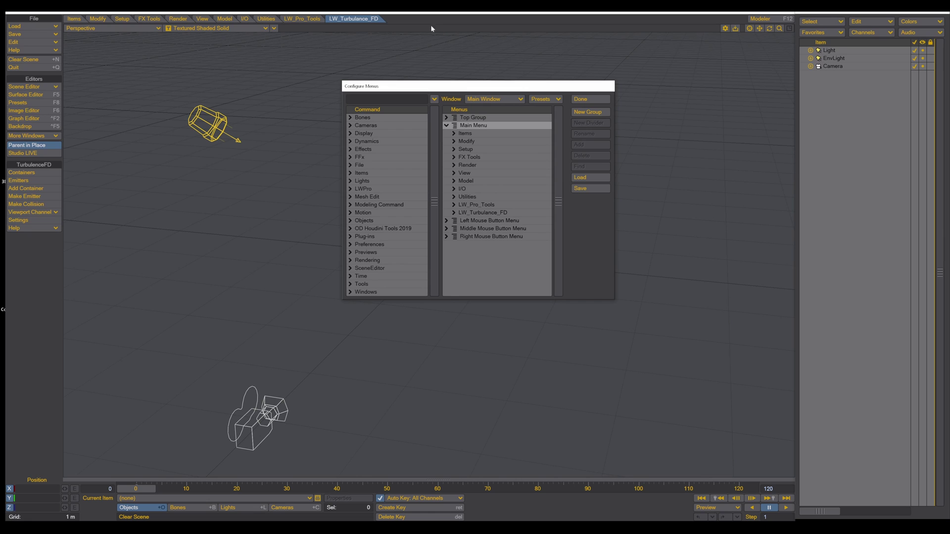
click(588, 112)
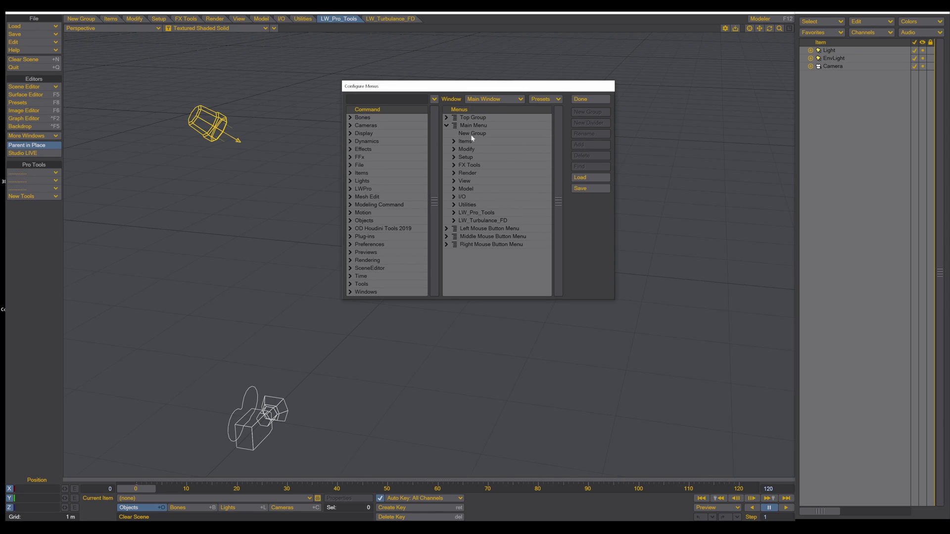
double_click(480, 133)
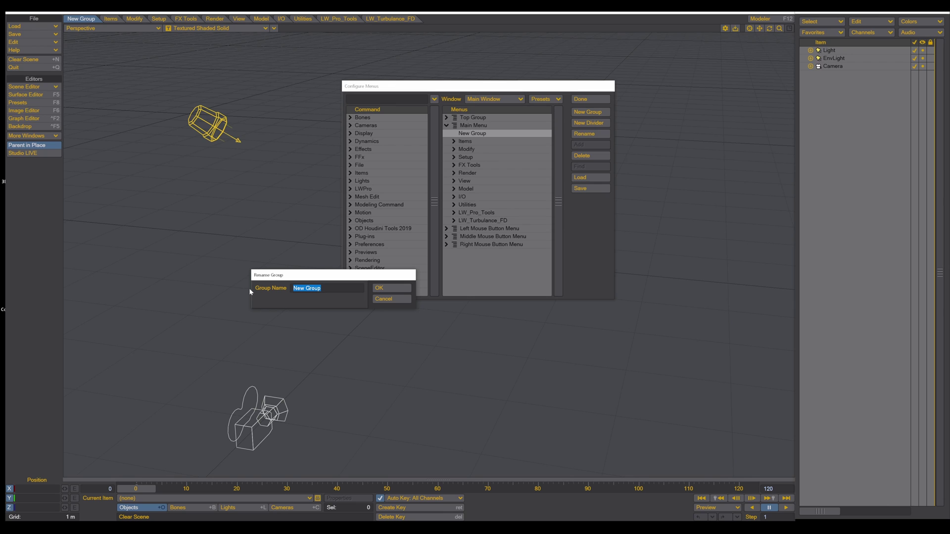
text(Test)
key(Return)
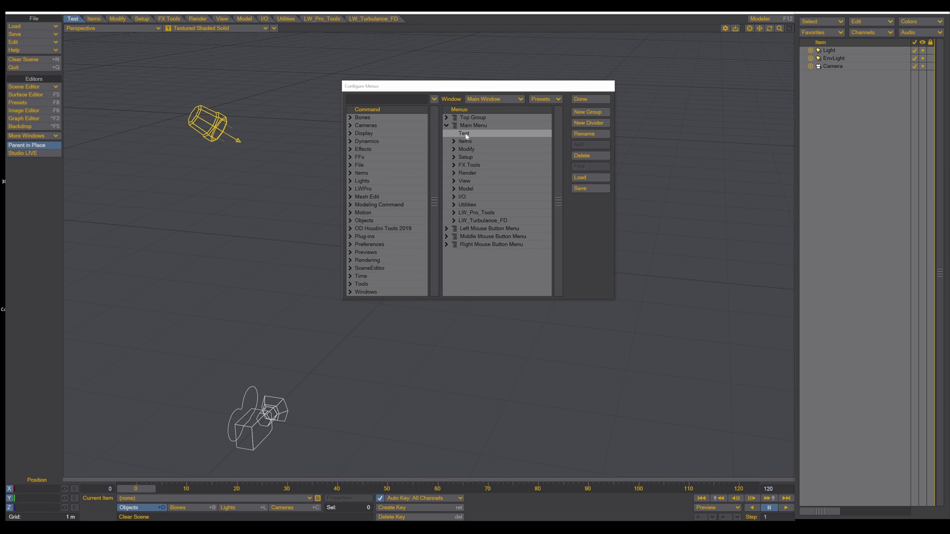
Step: Import the TFD_branch.cfg menu branch into the Test group
right_click(465, 133)
click(449, 141)
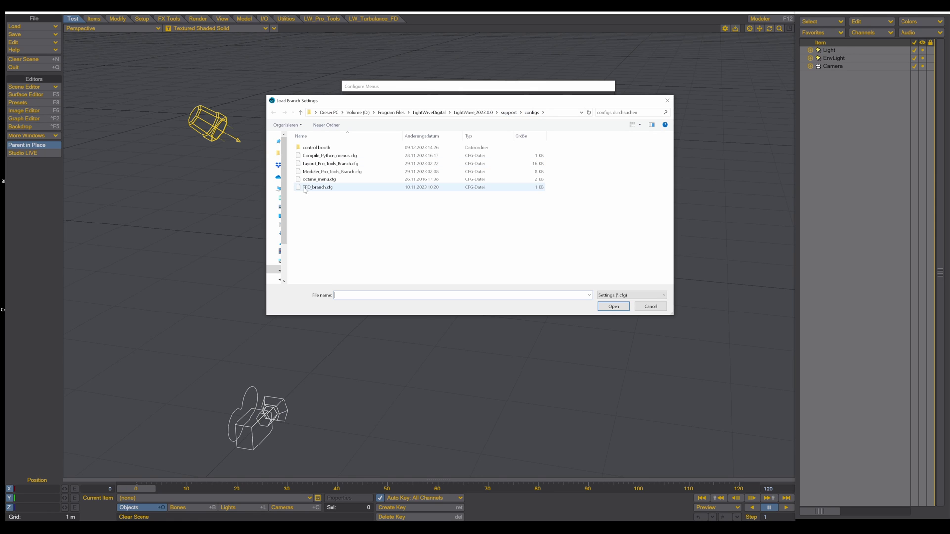
click(331, 191)
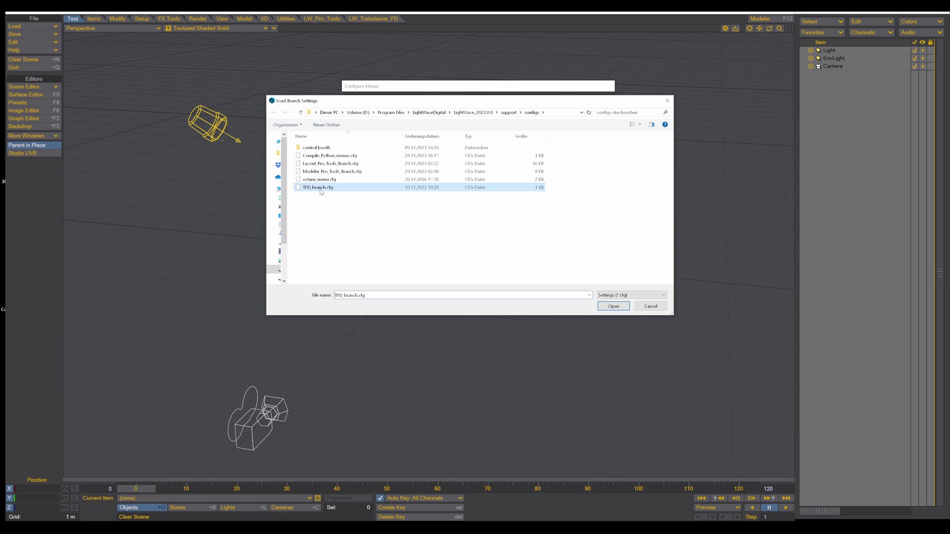
click(611, 306)
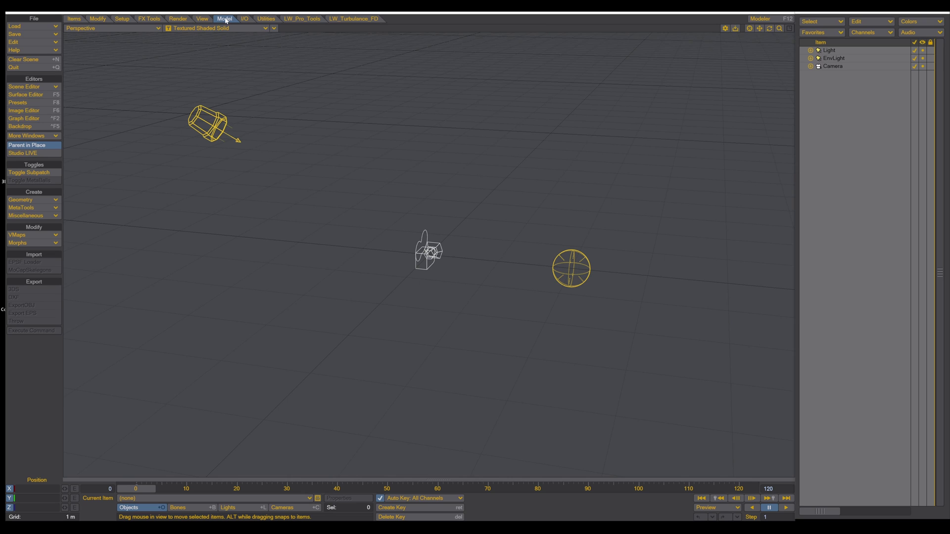
Step: Create a sphere with X and Z radius of 2 cm at the origin
click(25, 199)
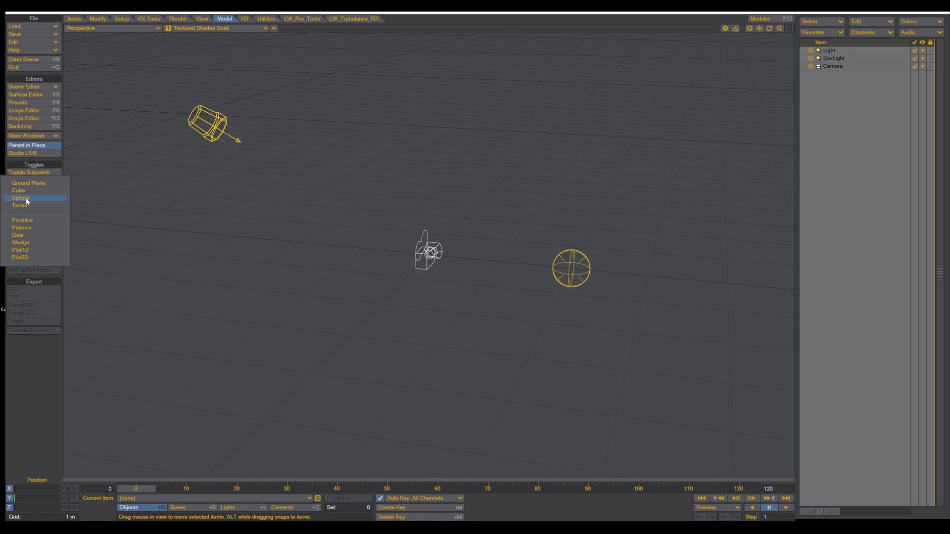
click(23, 199)
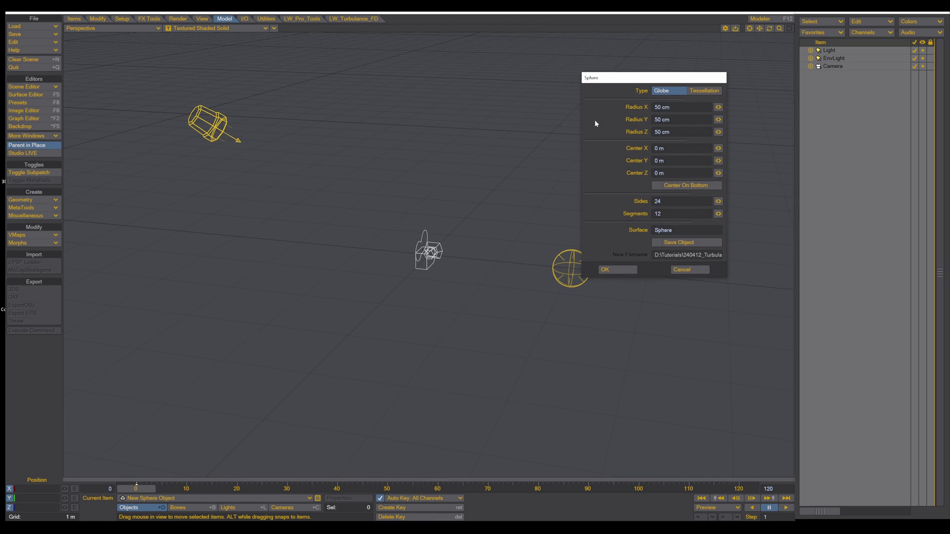
double_click(659, 107)
text(2)
double_click(659, 120)
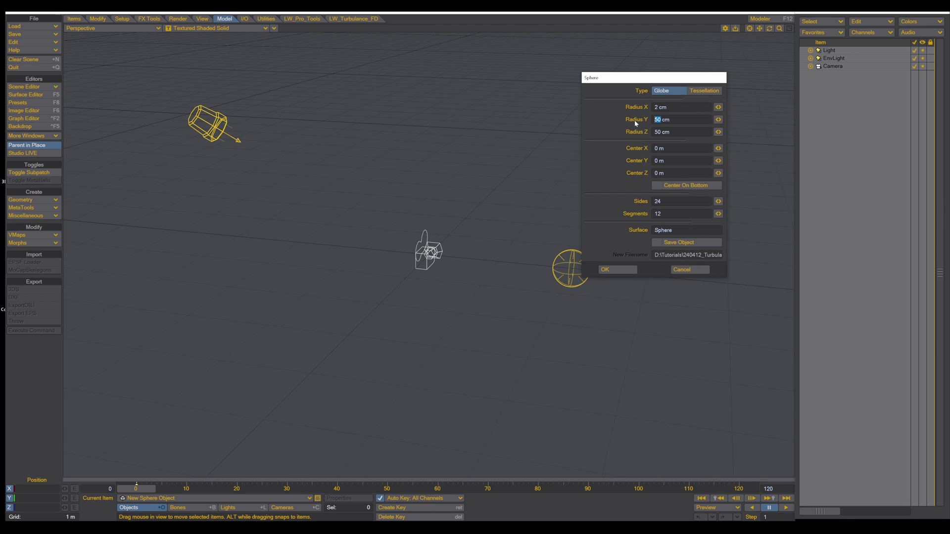
double_click(659, 132)
text(2)
double_click(659, 149)
click(615, 271)
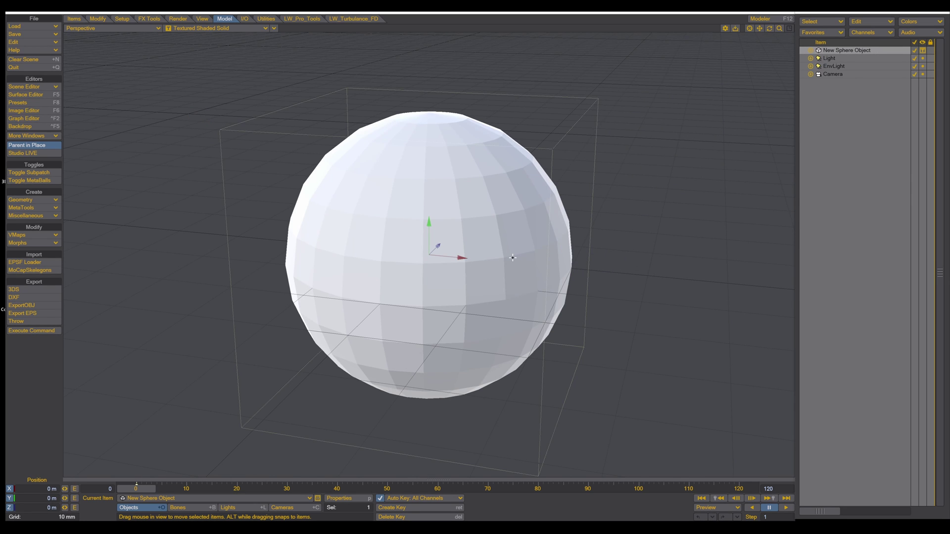
scroll(512, 258, up, 2)
scroll(513, 258, down, 8)
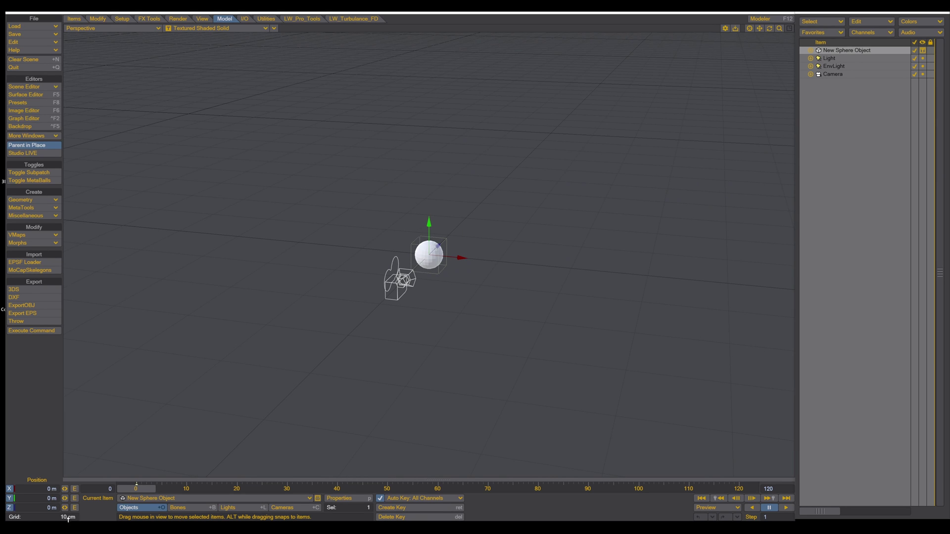
alt+drag(454, 284, 396, 253)
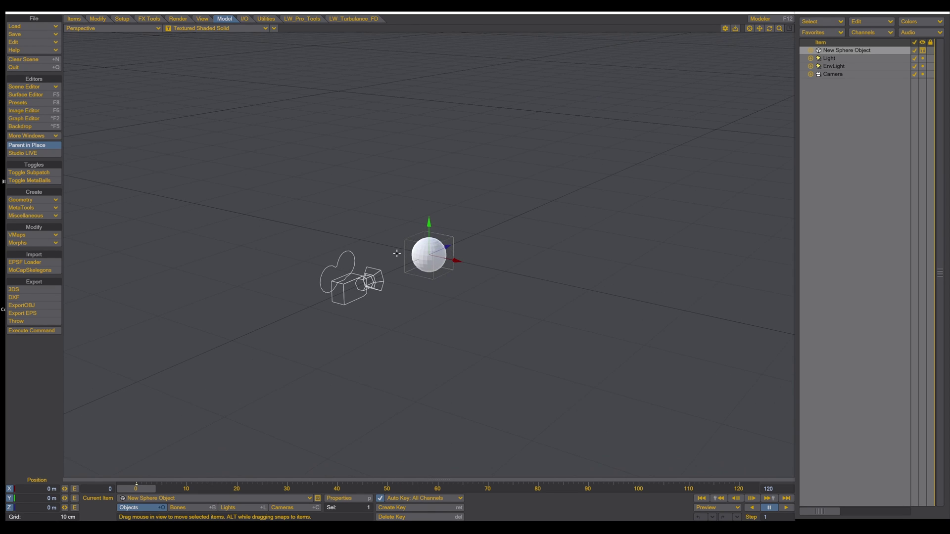
Step: Make the New Sphere Object a fluid emitter, removing it and re-adding it once
click(366, 19)
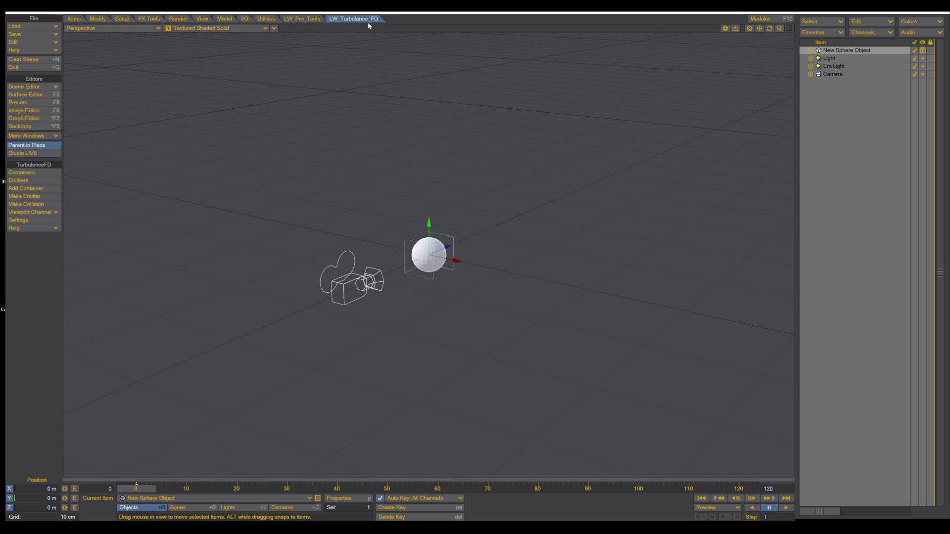
click(31, 198)
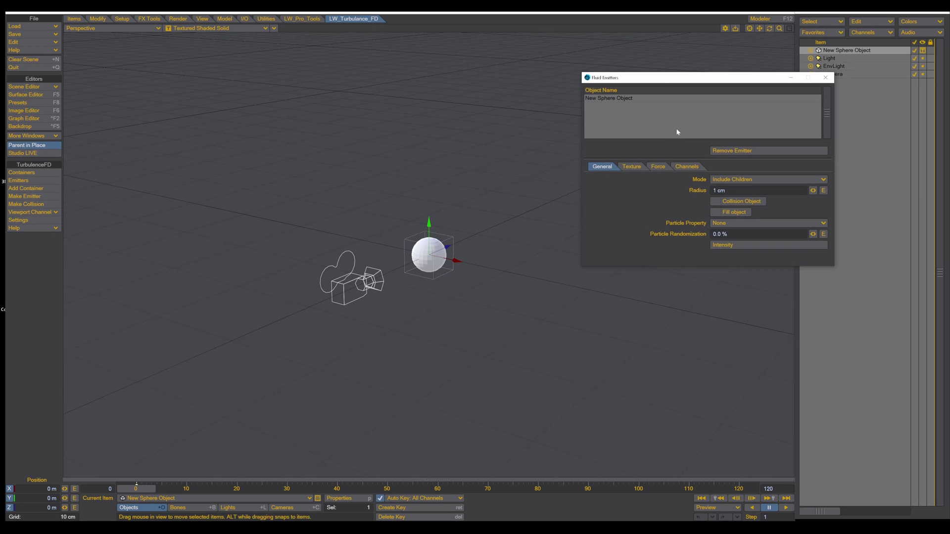
drag(662, 81, 566, 145)
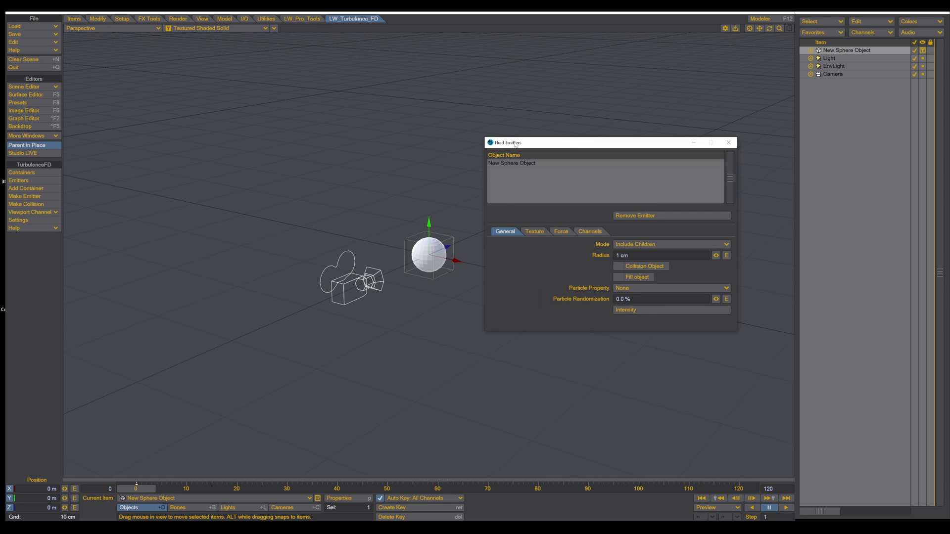
drag(506, 144, 530, 117)
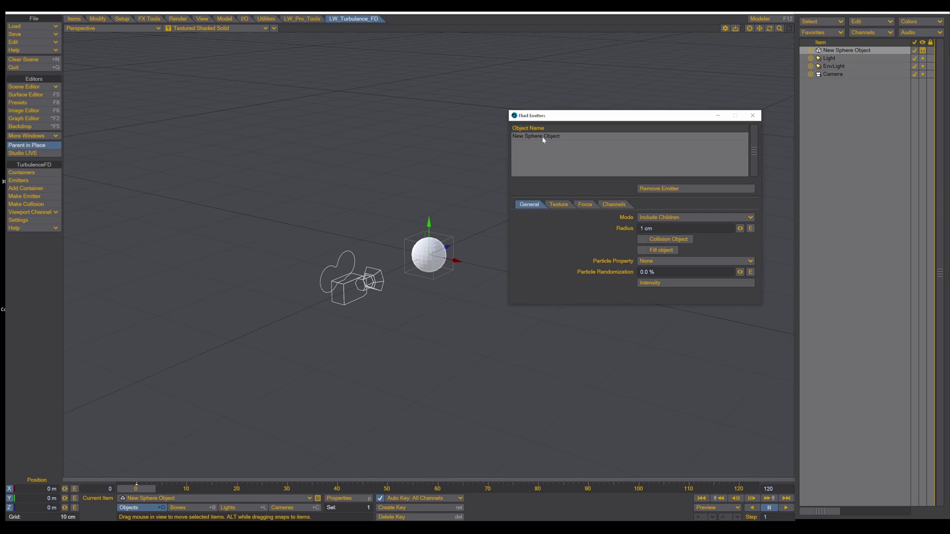
click(660, 190)
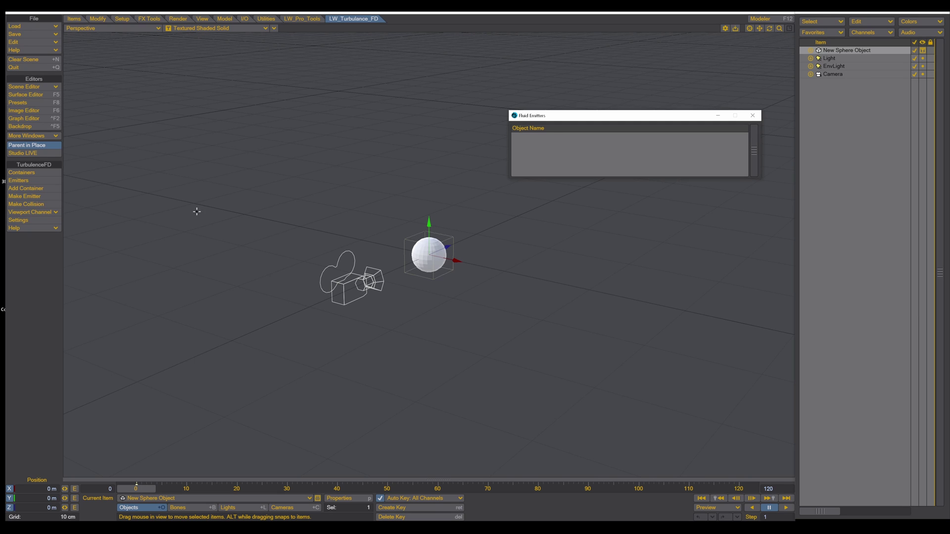
click(24, 195)
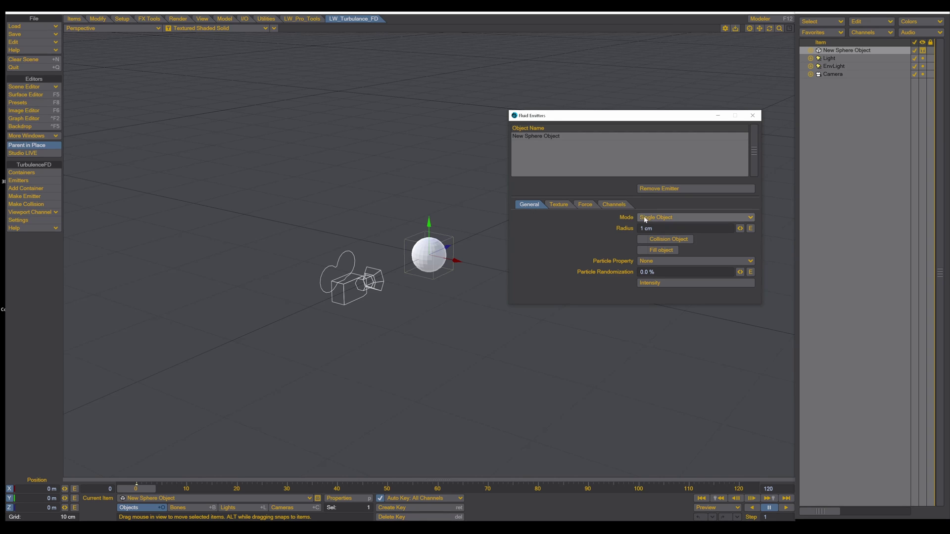
click(659, 218)
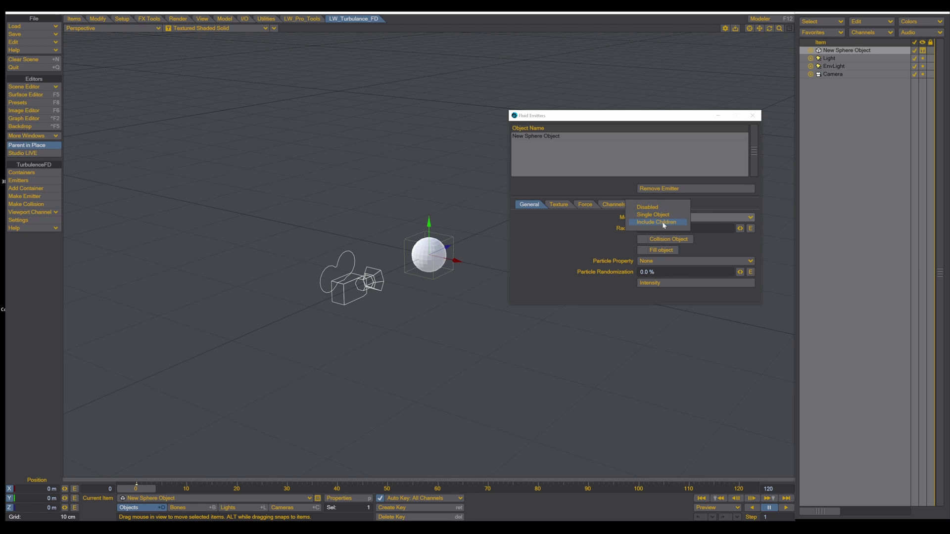
click(611, 228)
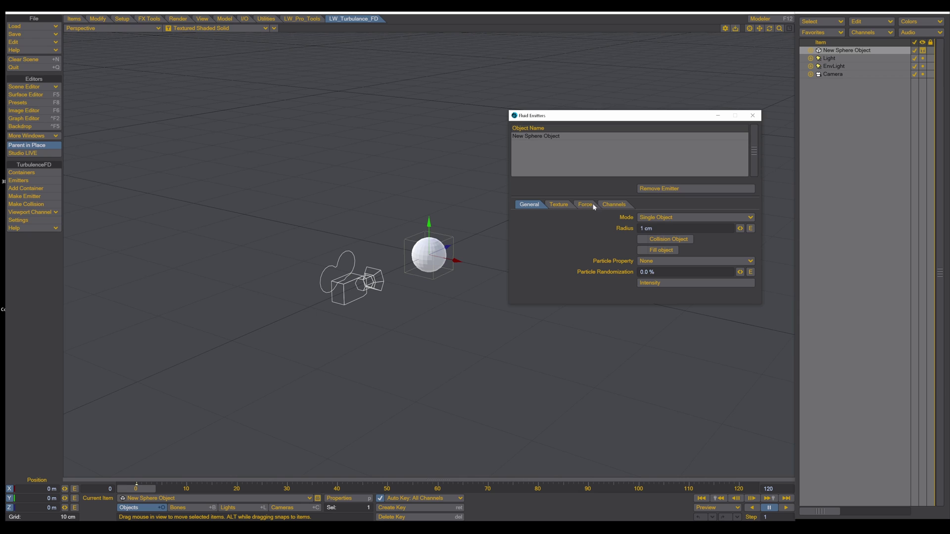
Step: Set the emitter radius to 2 cm, briefly trying 10 cm before returning to 2 cm
double_click(643, 229)
text(2)
key(Tab)
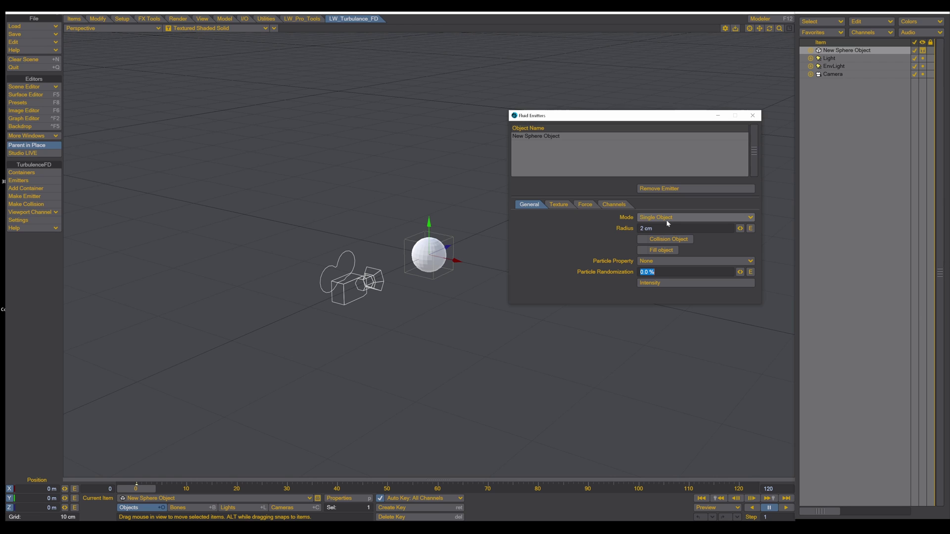
drag(646, 230, 633, 229)
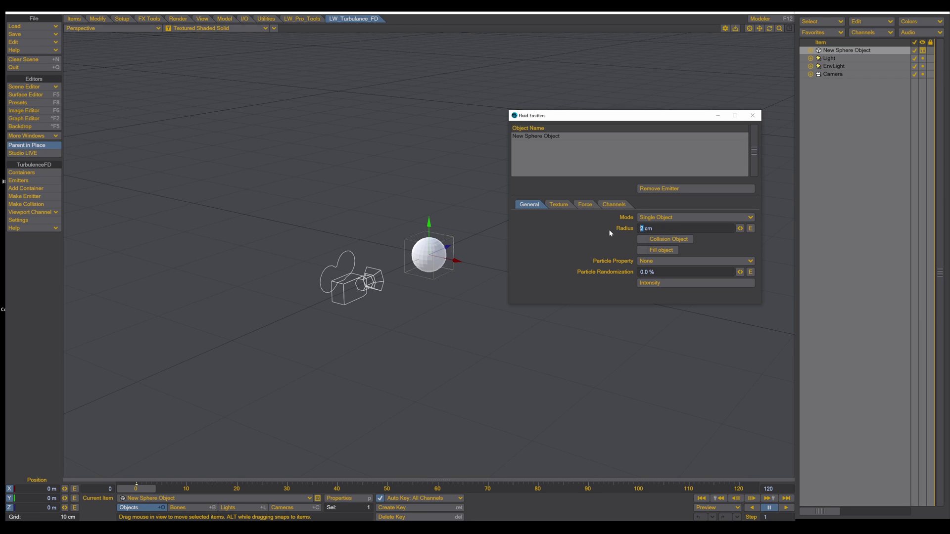
text(10)
key(Tab)
double_click(643, 228)
text(2)
key(Tab)
click(560, 204)
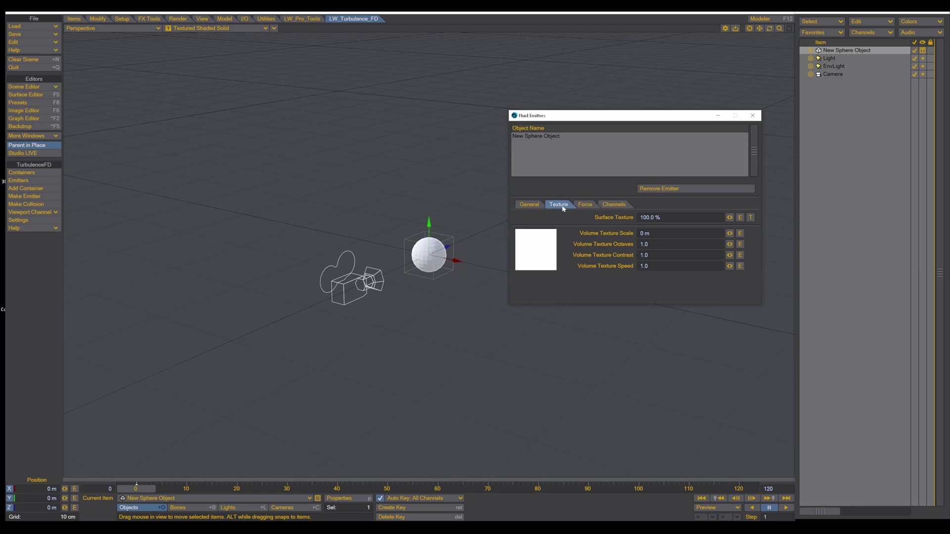
click(584, 205)
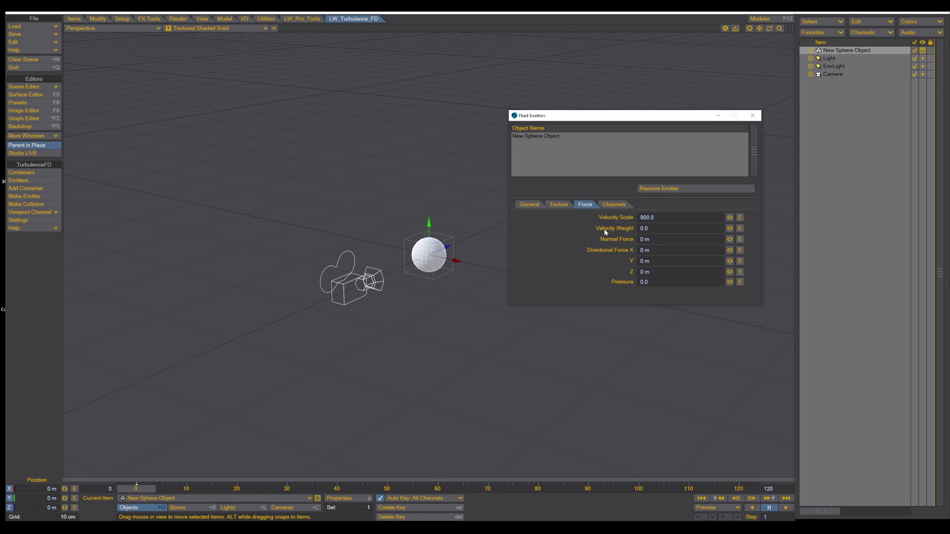
click(614, 204)
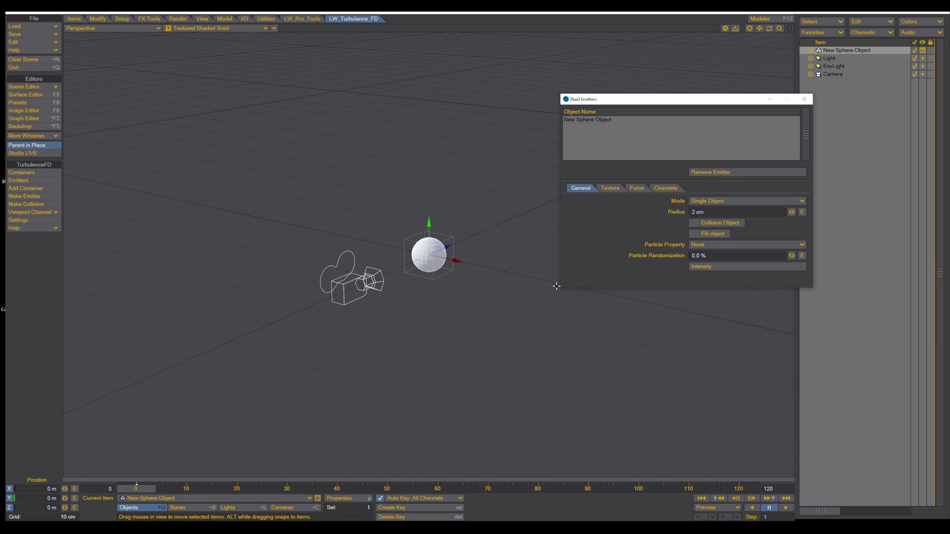
Step: Close the emitter settings and add a fluid container named 'My first fire'
click(804, 99)
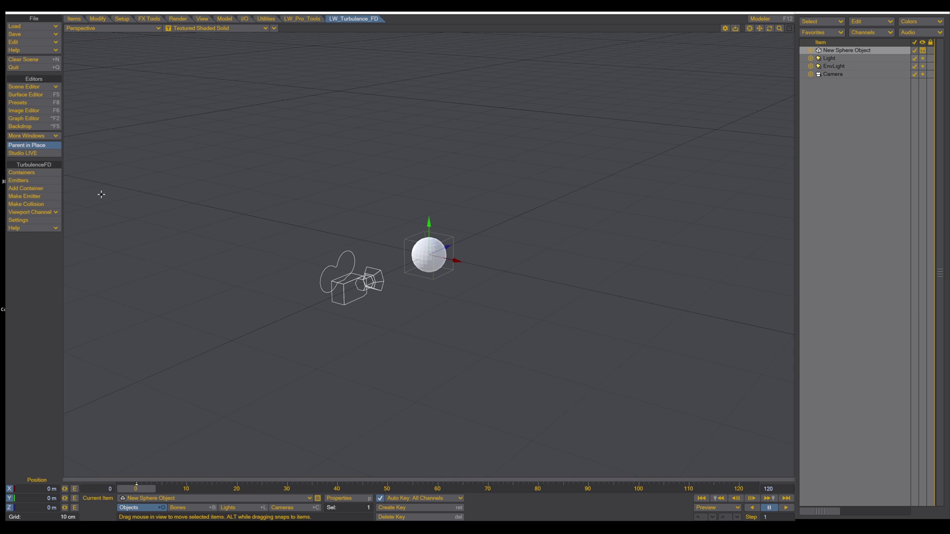
click(29, 192)
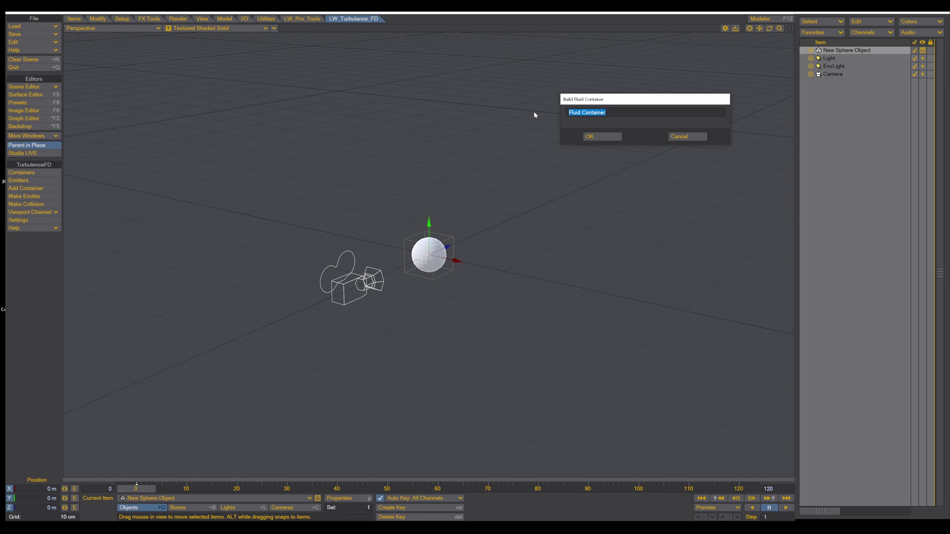
text(My first fire)
click(602, 136)
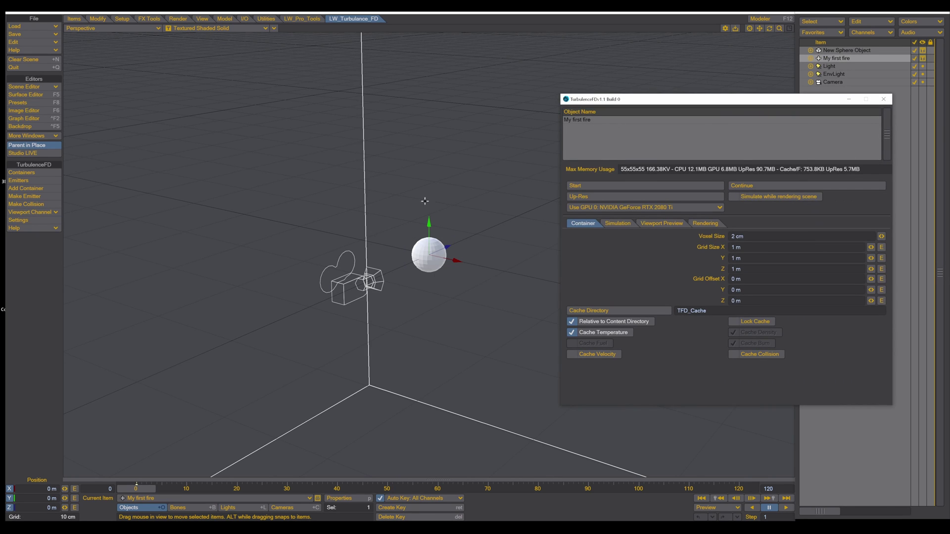
Step: Zoom out and orbit the Perspective view to see the whole container box
scroll(424, 201, down, 10)
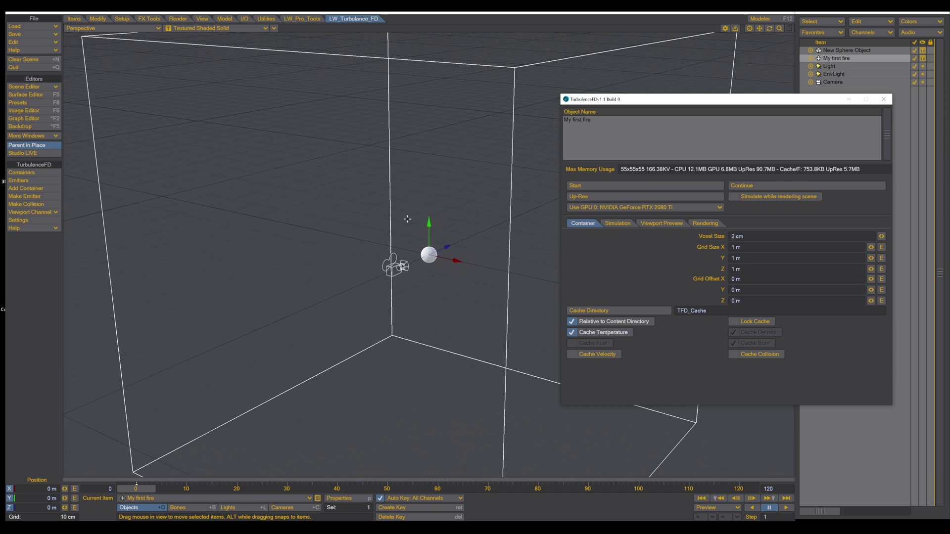
scroll(407, 218, down, 8)
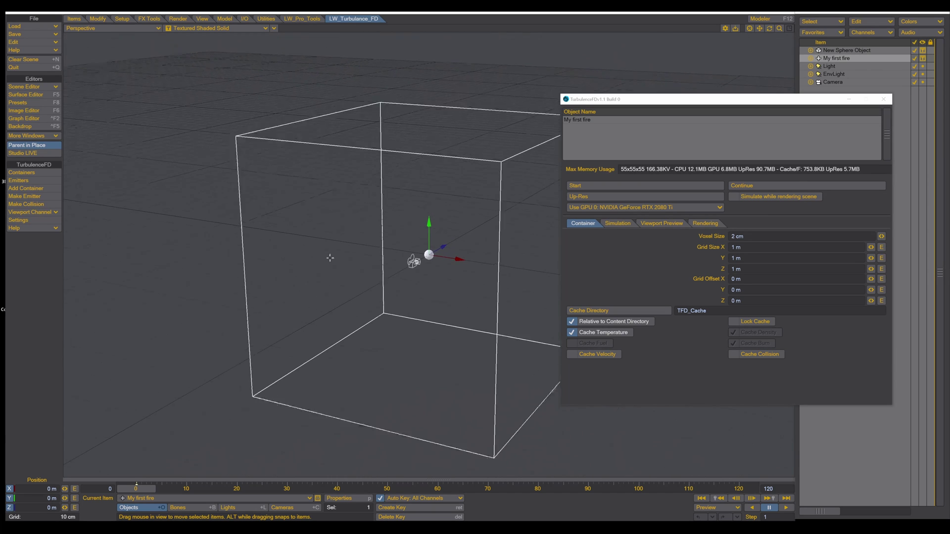
scroll(330, 258, down, 1)
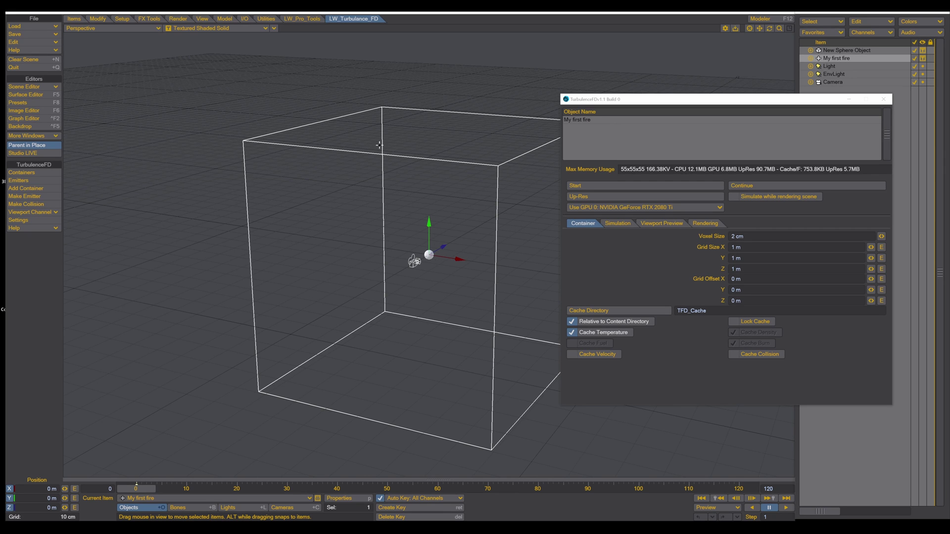
alt+drag(318, 147, 306, 177)
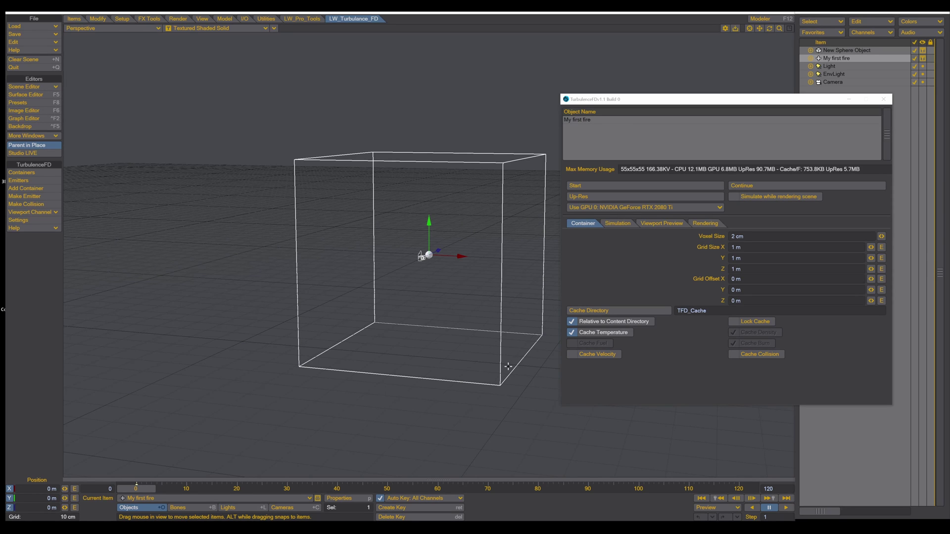
Step: Set the container's Grid Size X, Y and Z to 0.5 m
click(735, 290)
click(747, 247)
text(0.)
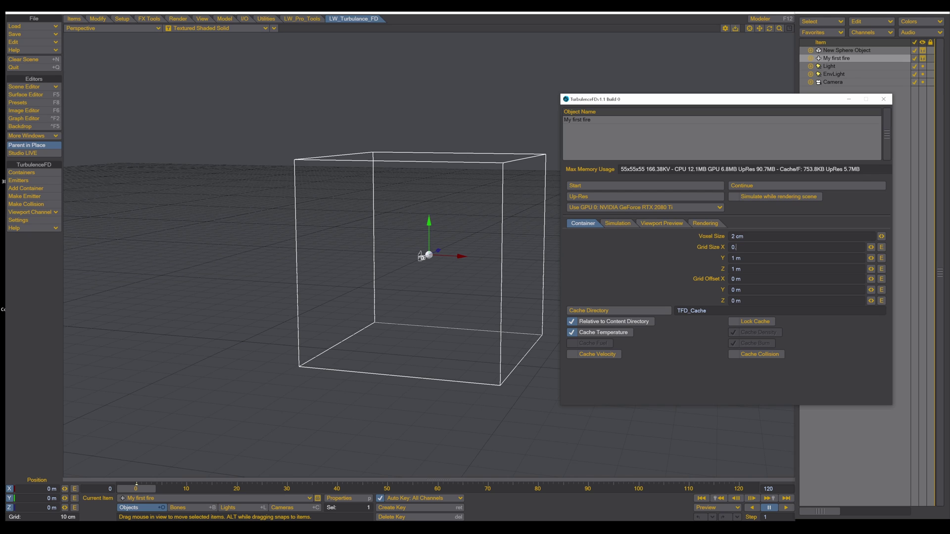
text(5)
key(Tab)
text(0)
key(Tab)
text(0)
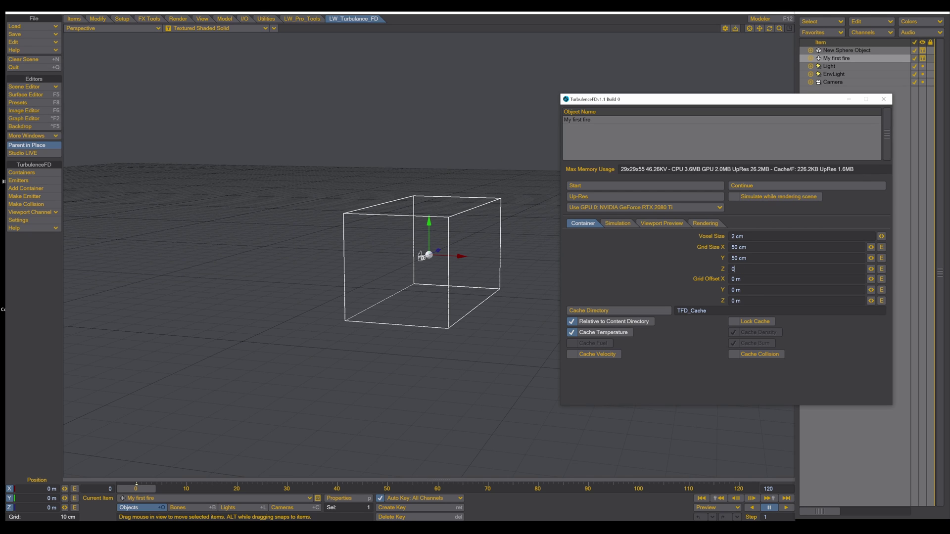
key(Tab)
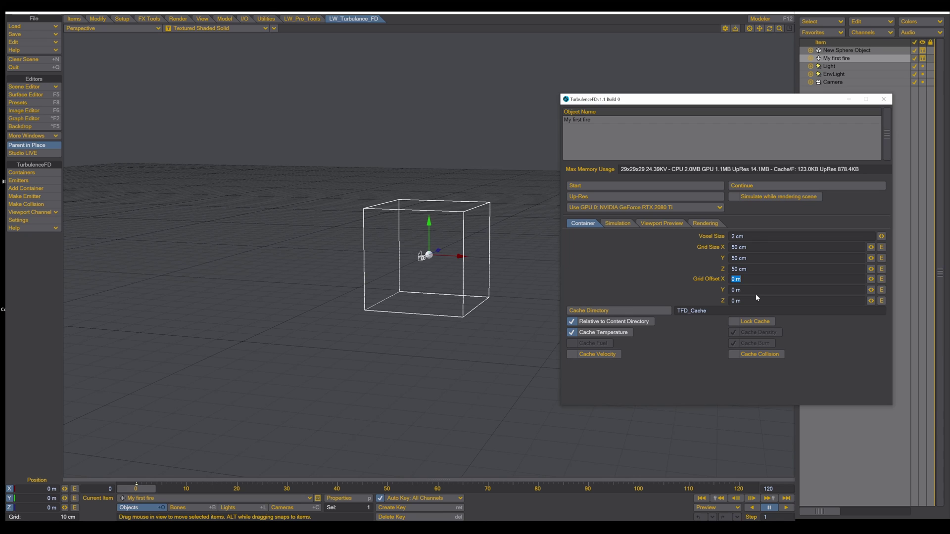
Step: Raise the container so the sphere sits at its base, and enable Simulate while rendering scene
drag(429, 222, 429, 182)
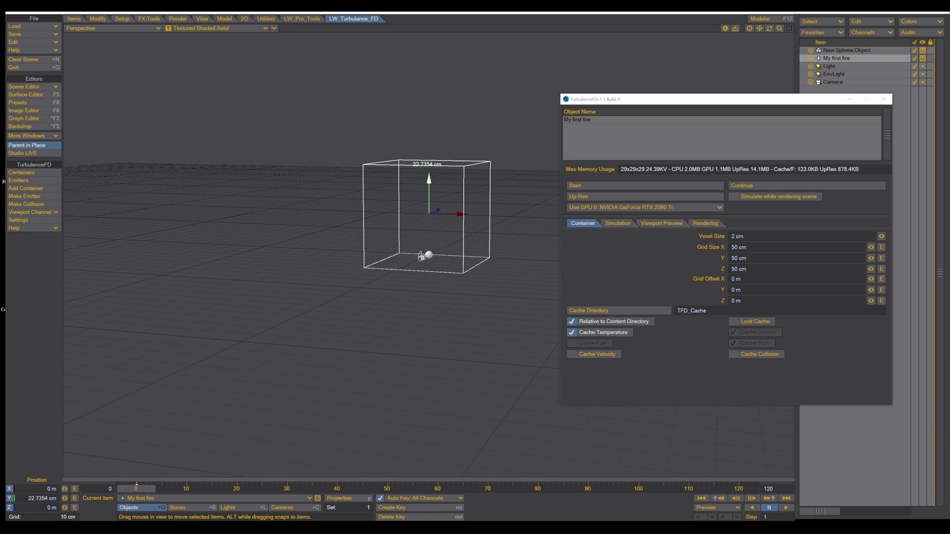
click(429, 255)
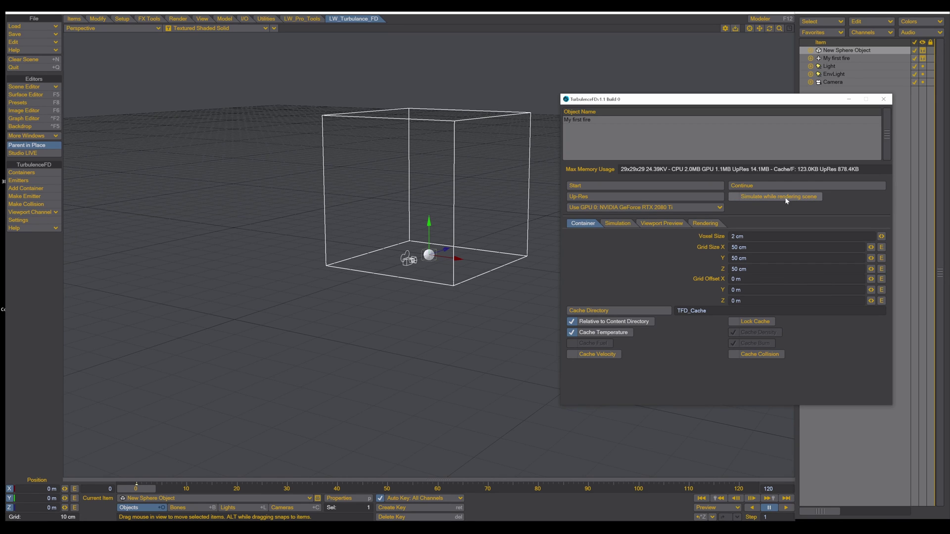
click(742, 198)
Step: Start the fluid simulation, confirming Yes to overwrite the existing cache
click(582, 187)
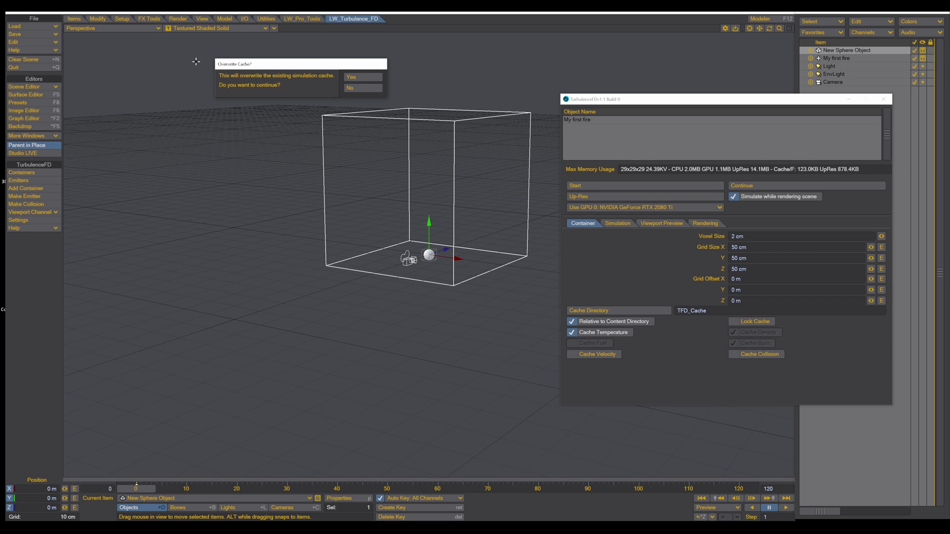
drag(245, 65, 281, 289)
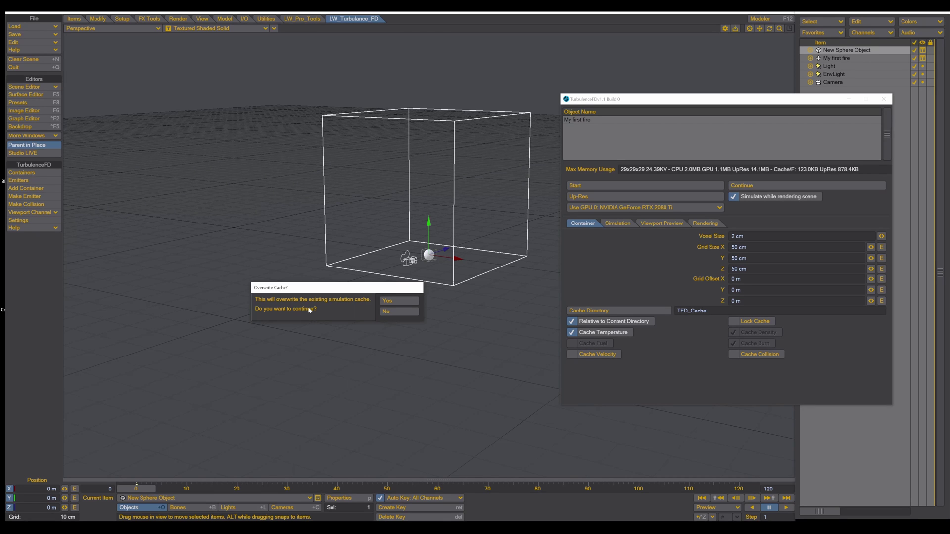
click(388, 301)
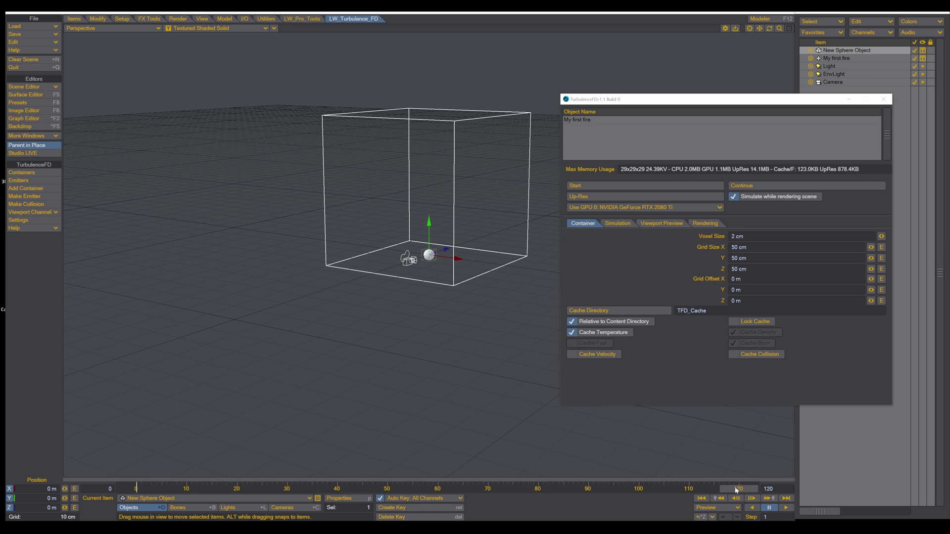
drag(736, 490, 137, 488)
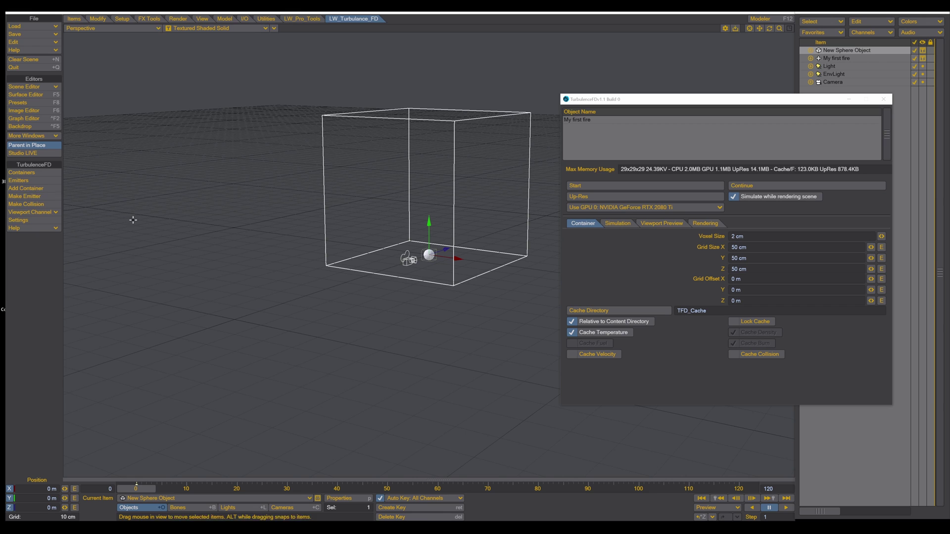
Step: In the sphere emitter's Channels settings, set Temperature to 1.0 and Density to 1.0
click(27, 182)
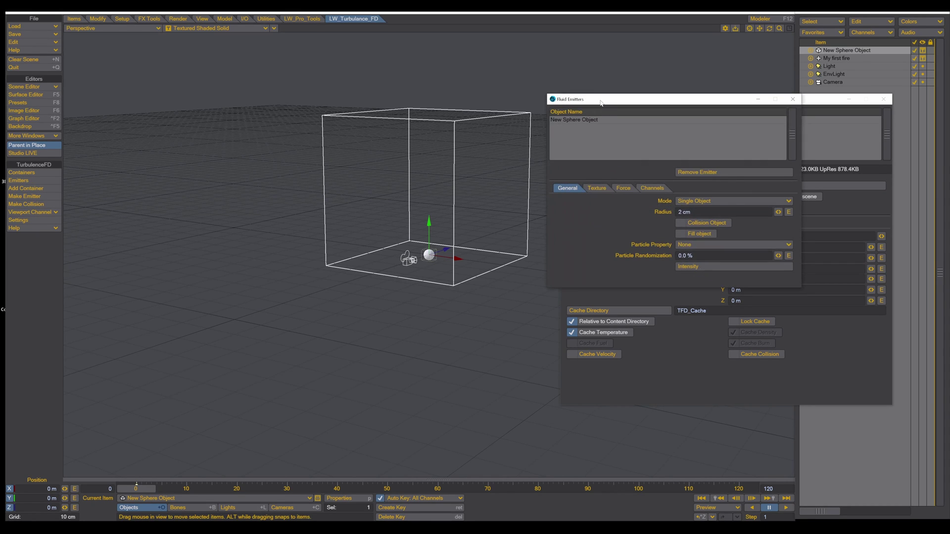
drag(601, 103, 301, 120)
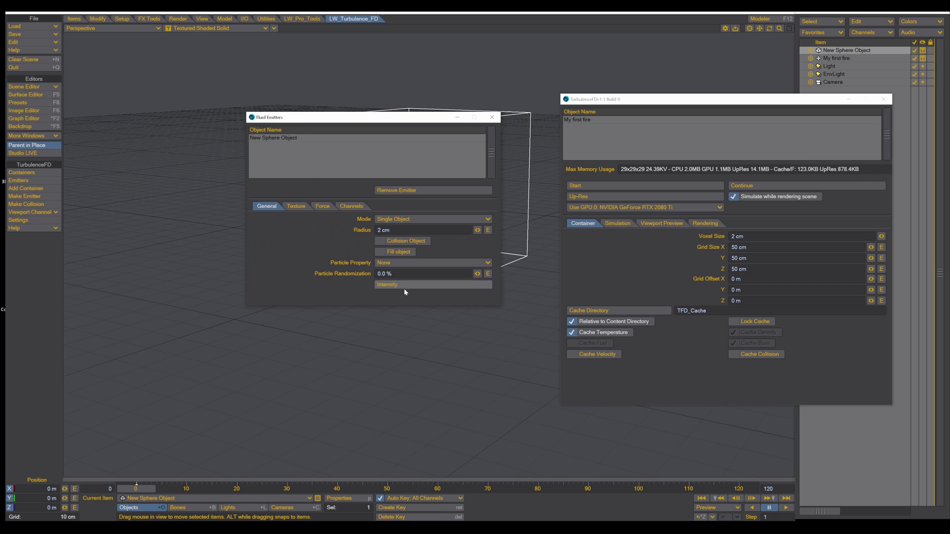
click(360, 206)
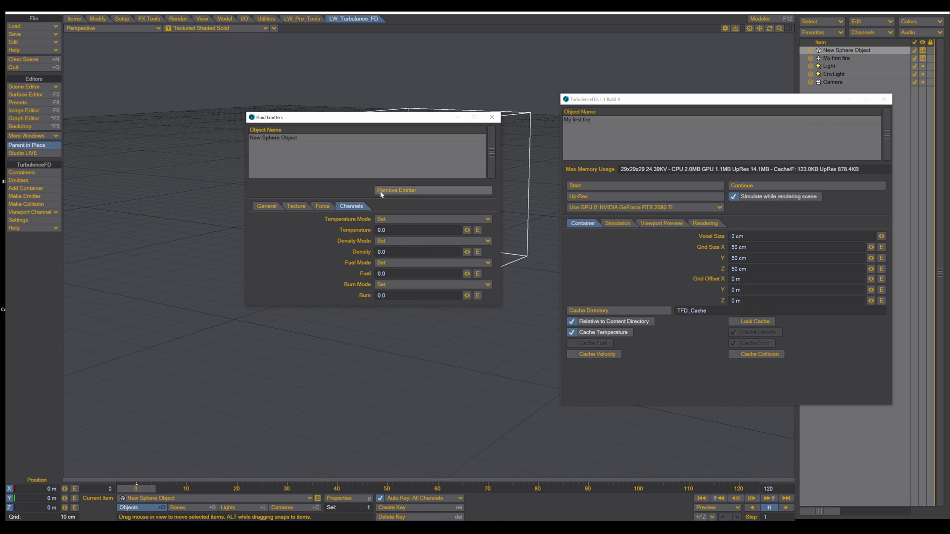
click(388, 230)
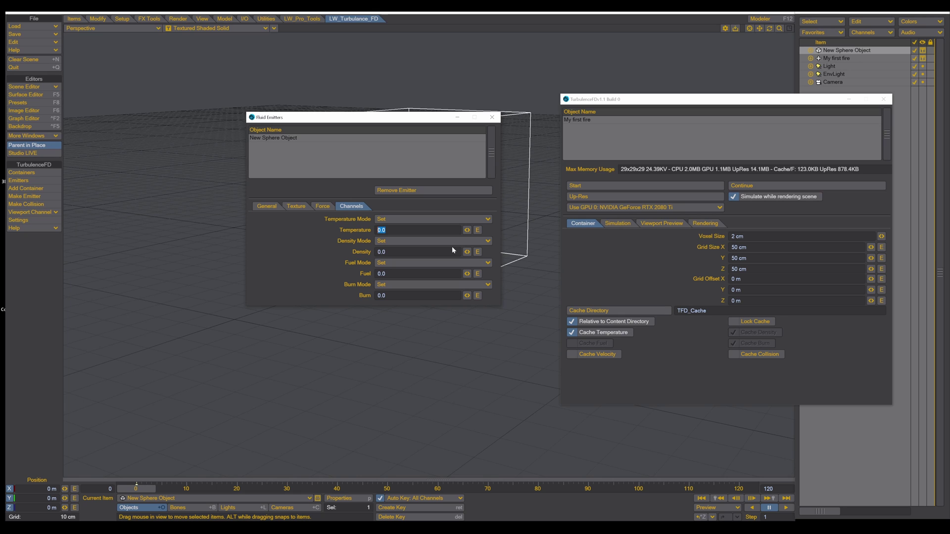
text(1)
key(Tab)
text(1)
key(Return)
Step: Rerun the simulation, overwriting the existing cache, and view the plume rising from the sphere
key(Escape)
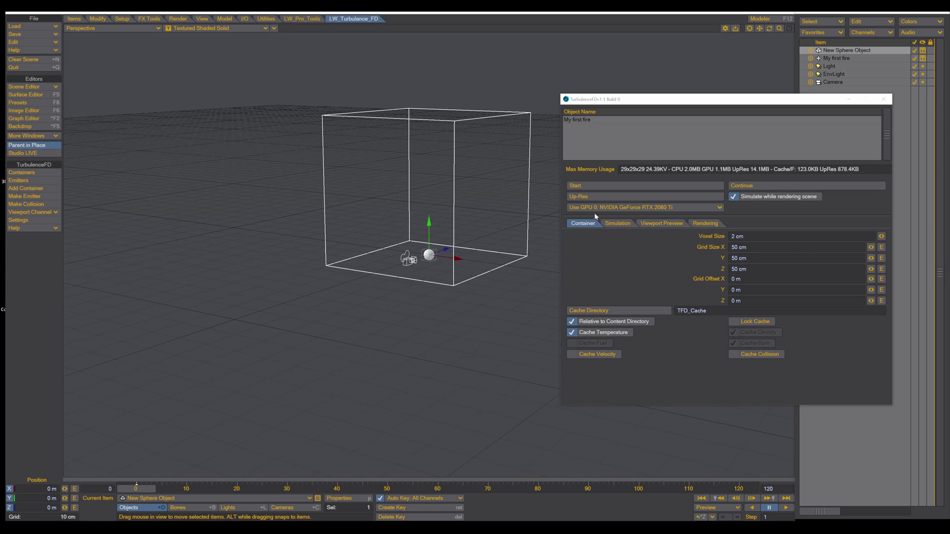
click(581, 187)
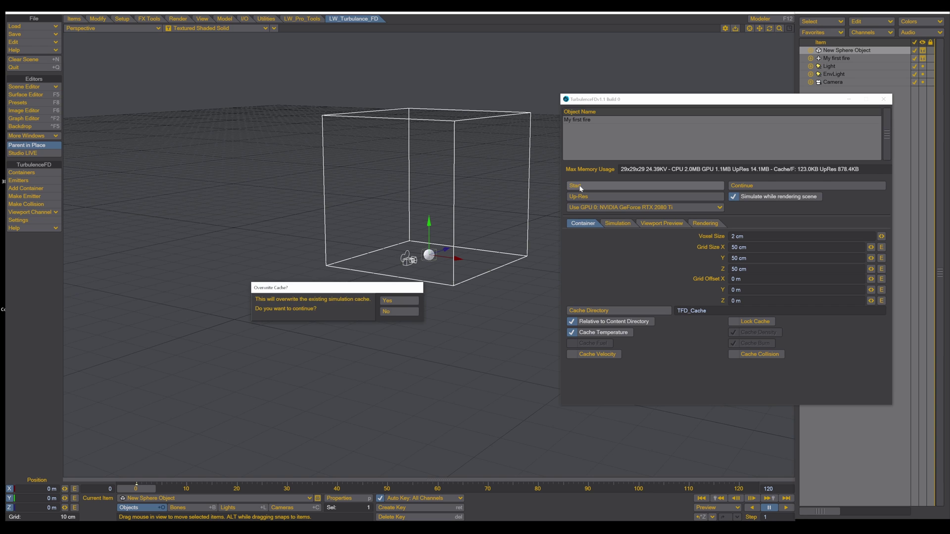
click(398, 301)
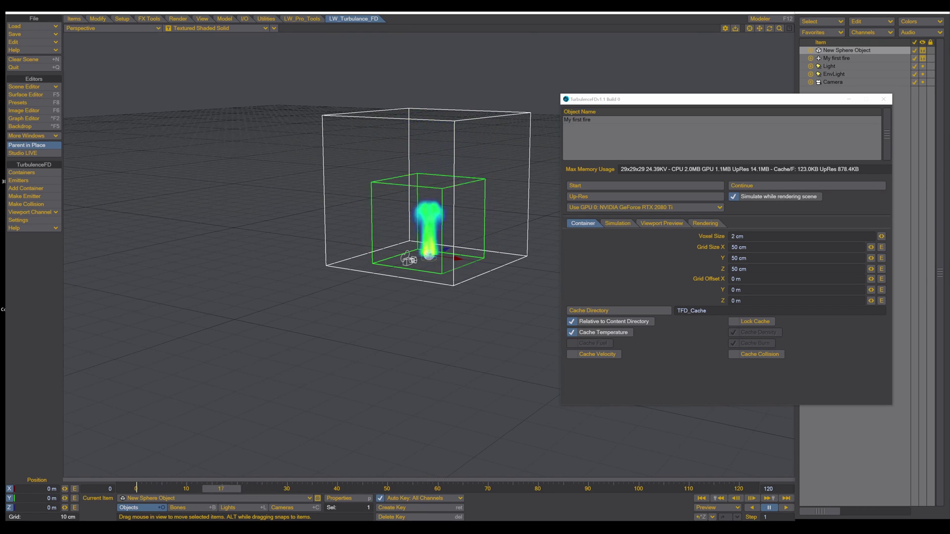
scroll(372, 220, up, 3)
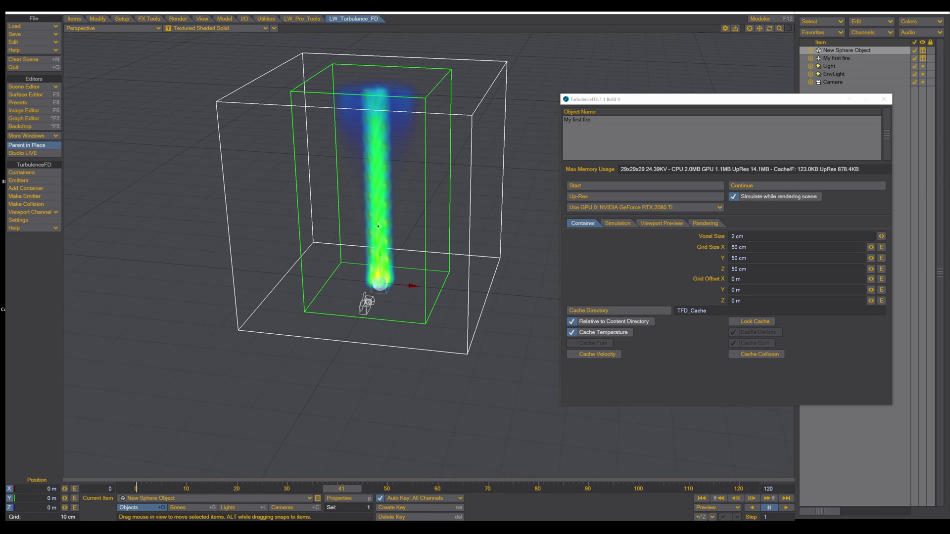
alt+drag(378, 226, 398, 223)
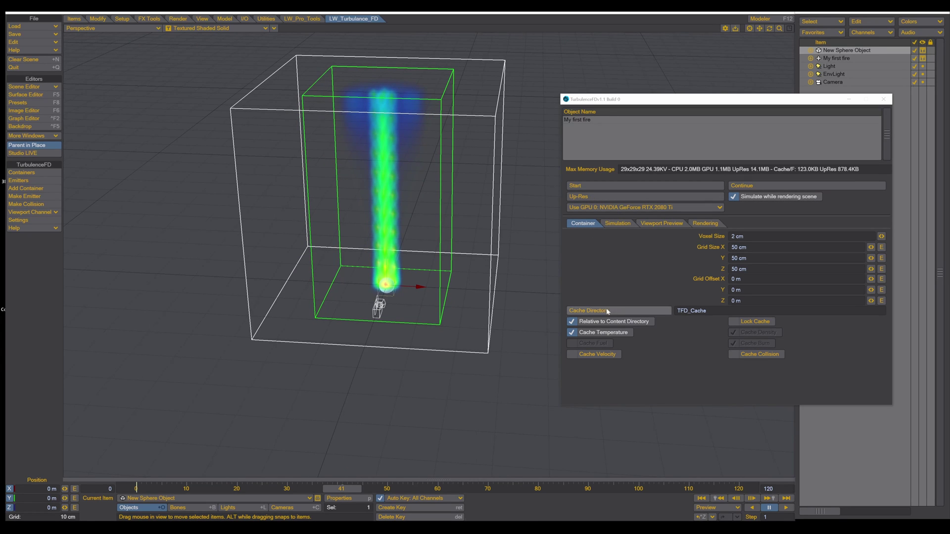
Step: Review the container's Temperature and Density simulation parameters, ending on the Turbulence settings
click(617, 224)
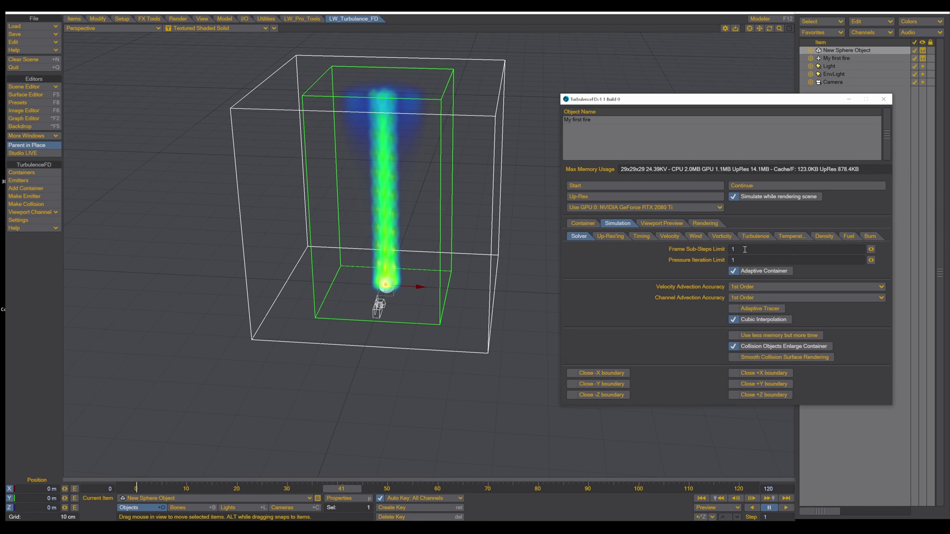
click(791, 237)
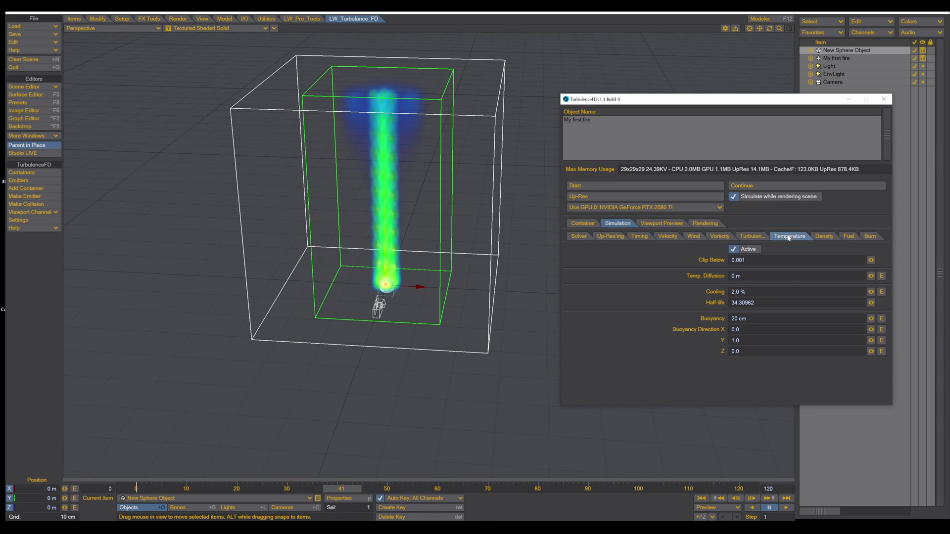
click(825, 236)
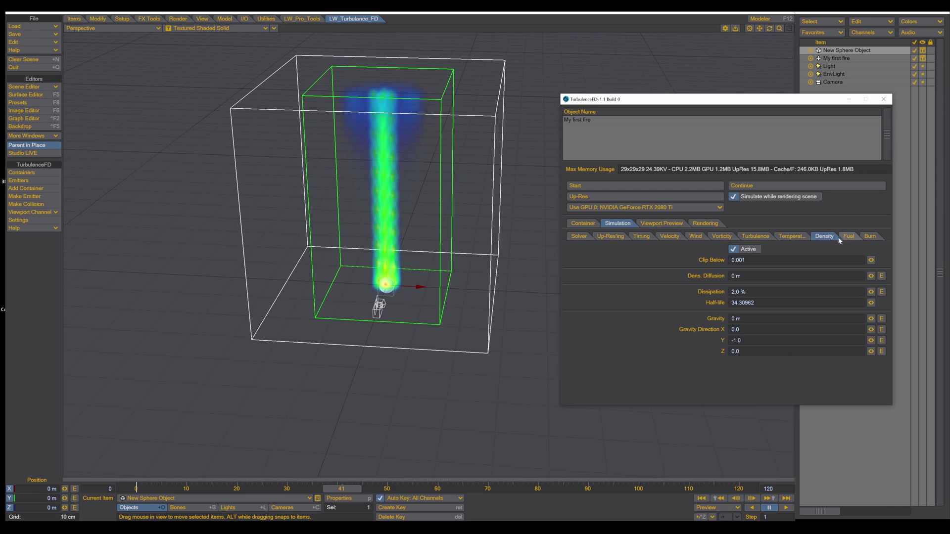
click(801, 237)
click(825, 236)
click(755, 237)
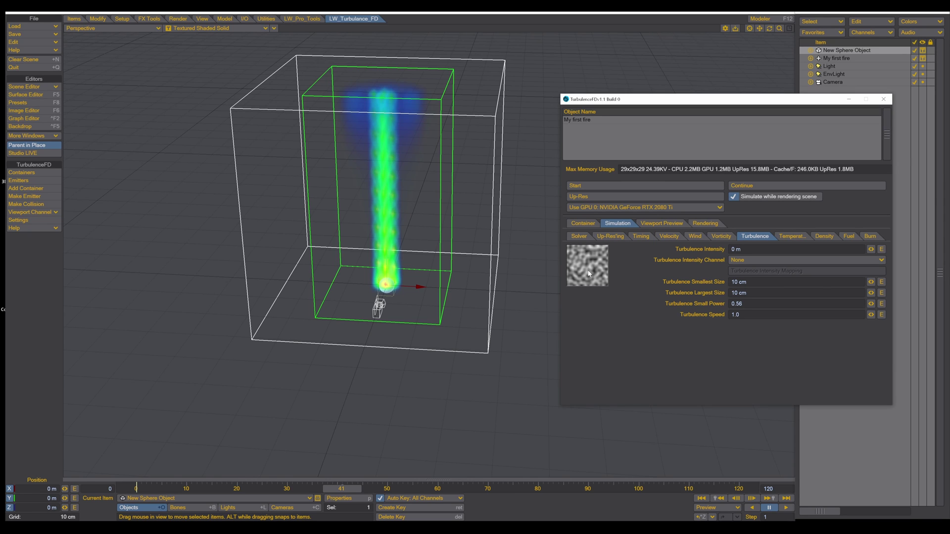
Step: Set Turbulence Intensity to 0.5 (50 cm) and Turbulence Speed to 3.0
click(751, 249)
text(0.5)
key(Tab)
click(750, 315)
text(3)
key(Return)
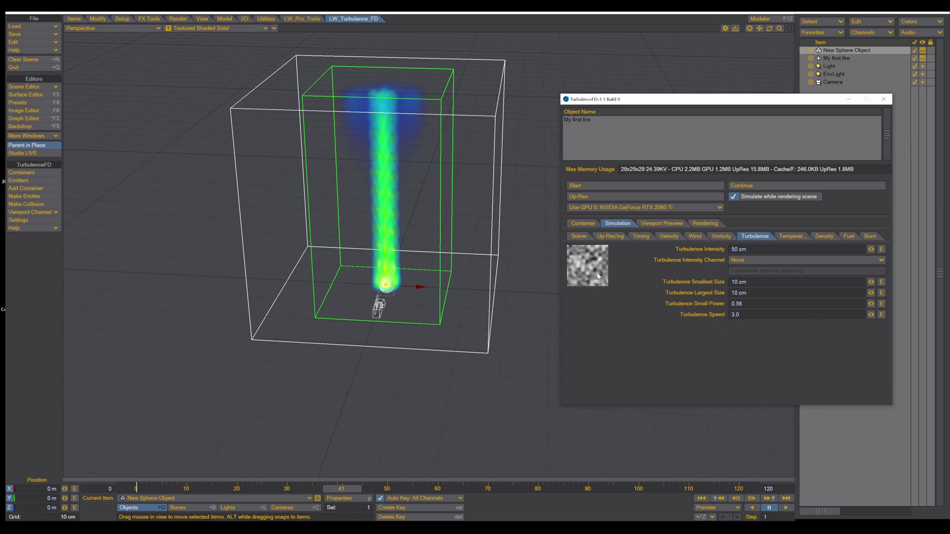
Step: In the Wind settings set Direction X to 3.0 and Speed to 0.3 (30 cm), then replay
click(694, 238)
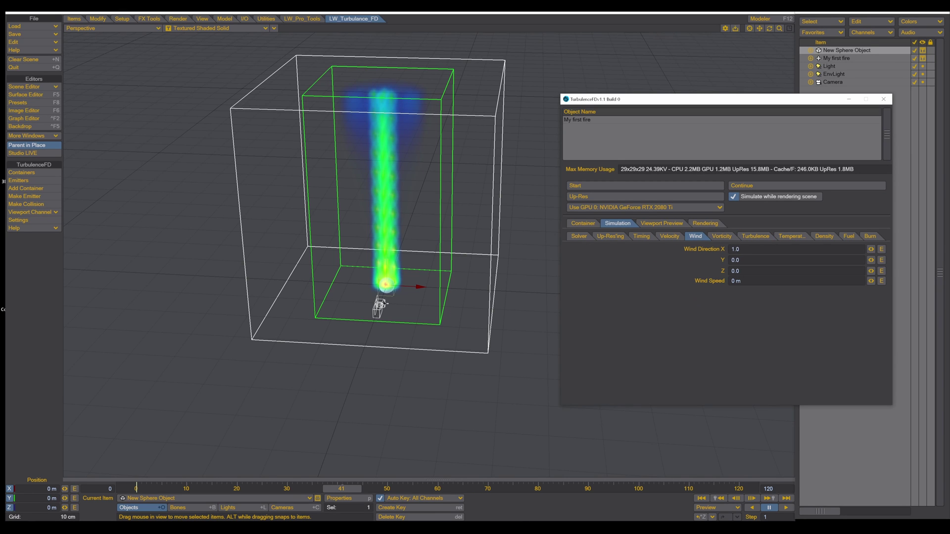
alt+drag(391, 303, 398, 302)
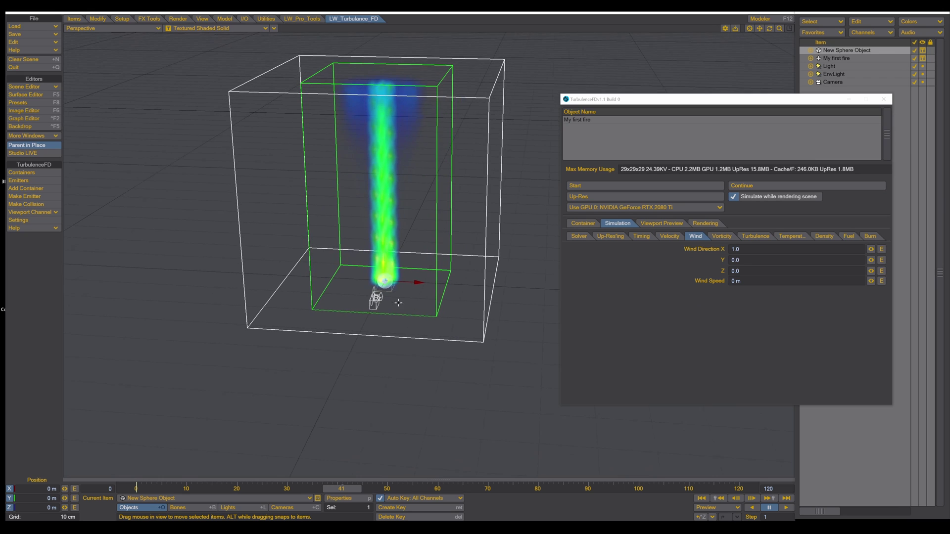
click(757, 249)
text(3)
key(Tab)
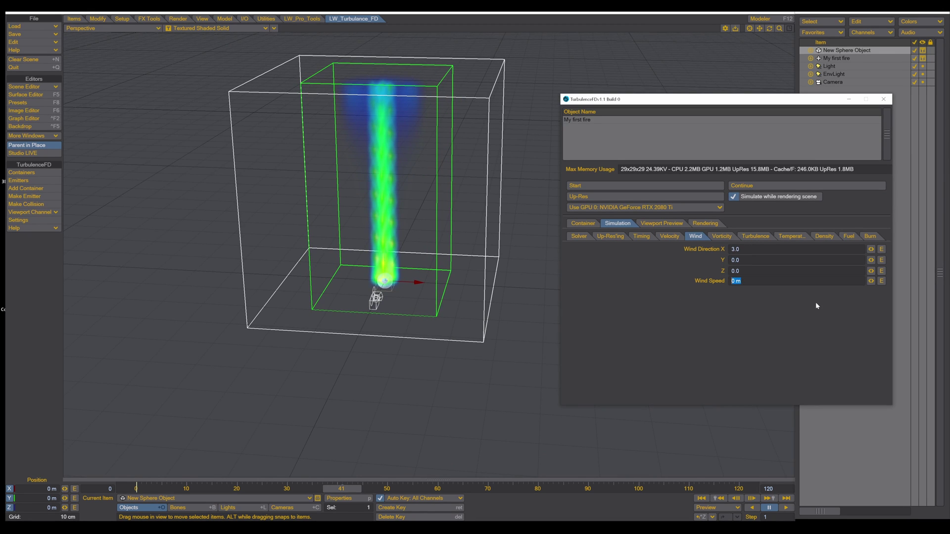
text(0.3)
key(Return)
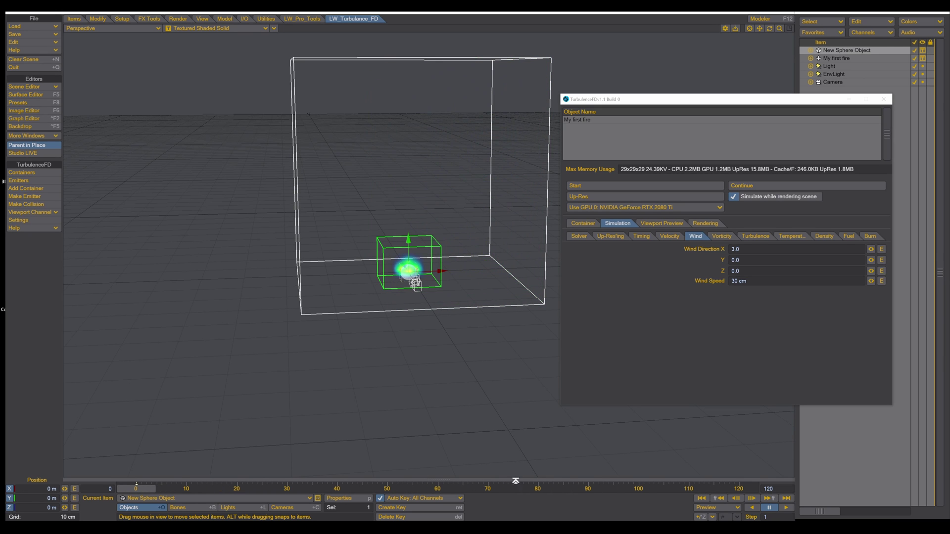
click(780, 508)
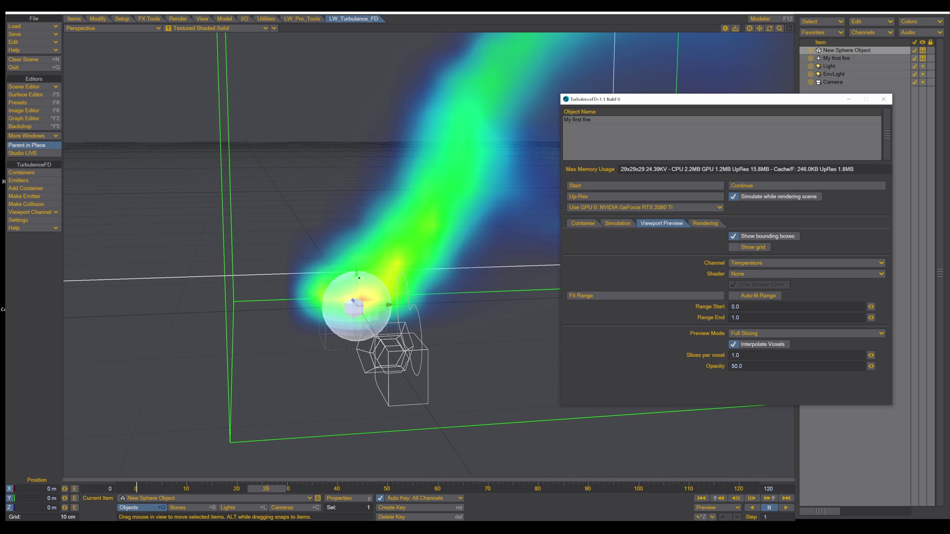
Step: Switch the Viewport Preview channel to Density, then back to Temperature
alt+drag(359, 278, 459, 231)
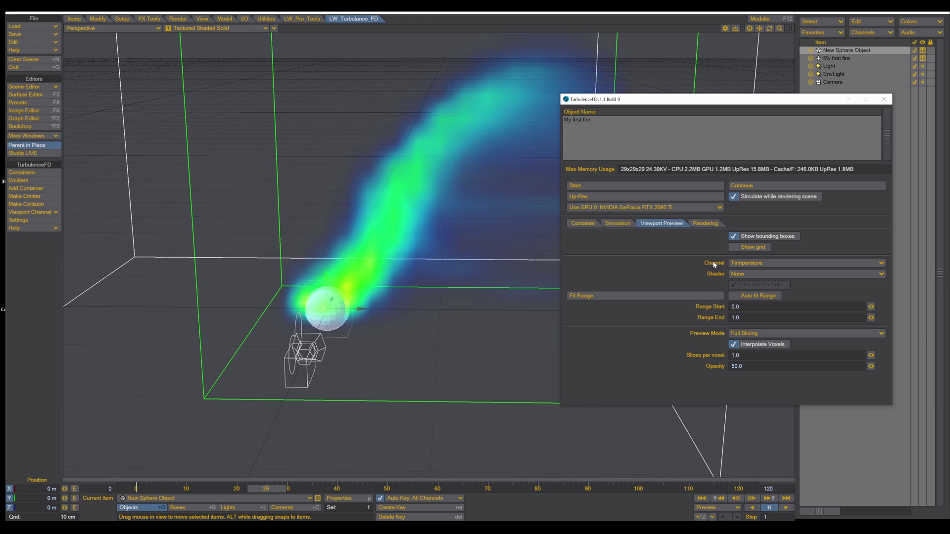
click(742, 263)
click(744, 256)
click(745, 262)
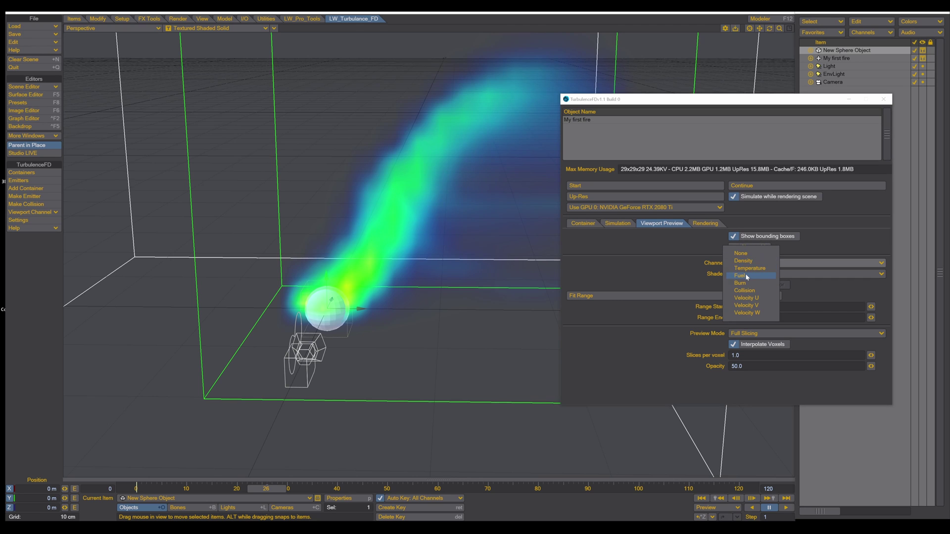
click(745, 269)
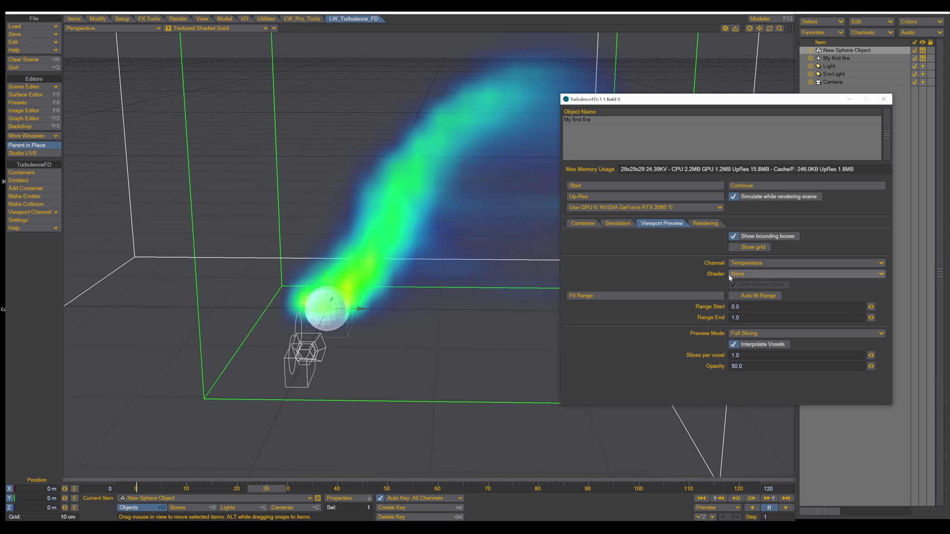
Step: Preview the plume with the Fire Shader, then try the Smoke Shader
click(746, 277)
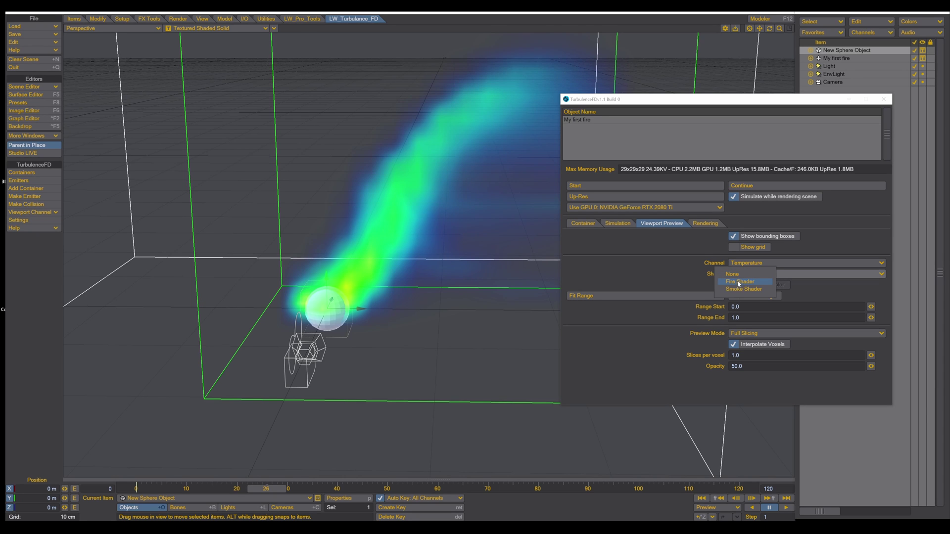
click(739, 281)
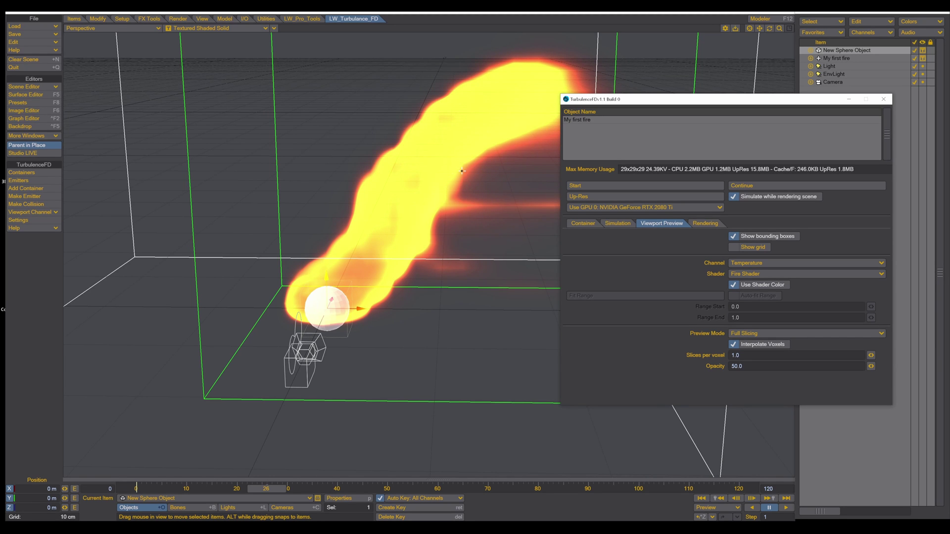
alt+drag(487, 129, 326, 252)
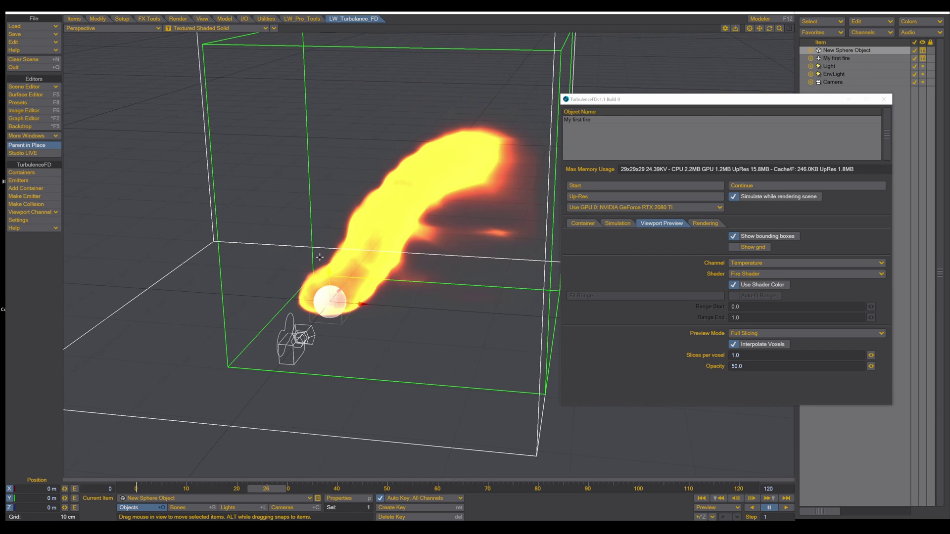
click(734, 273)
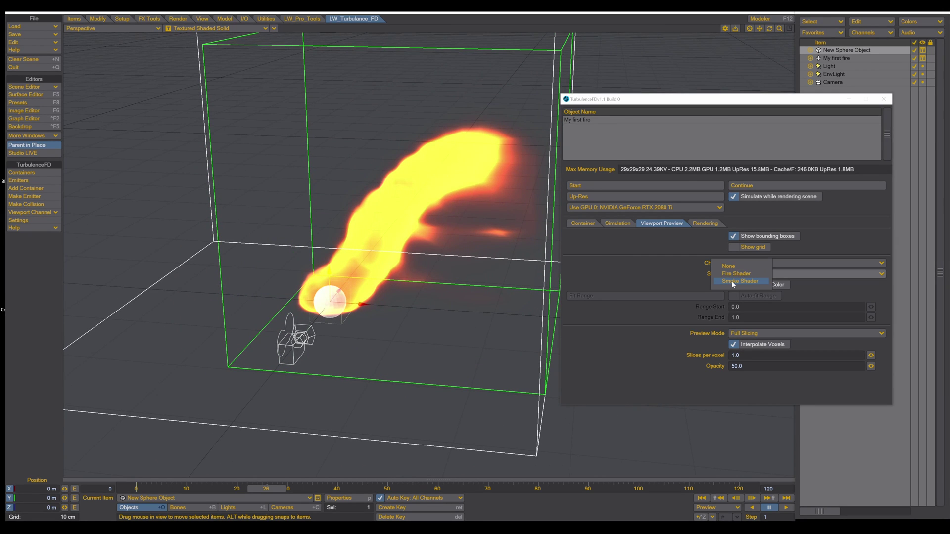
click(733, 282)
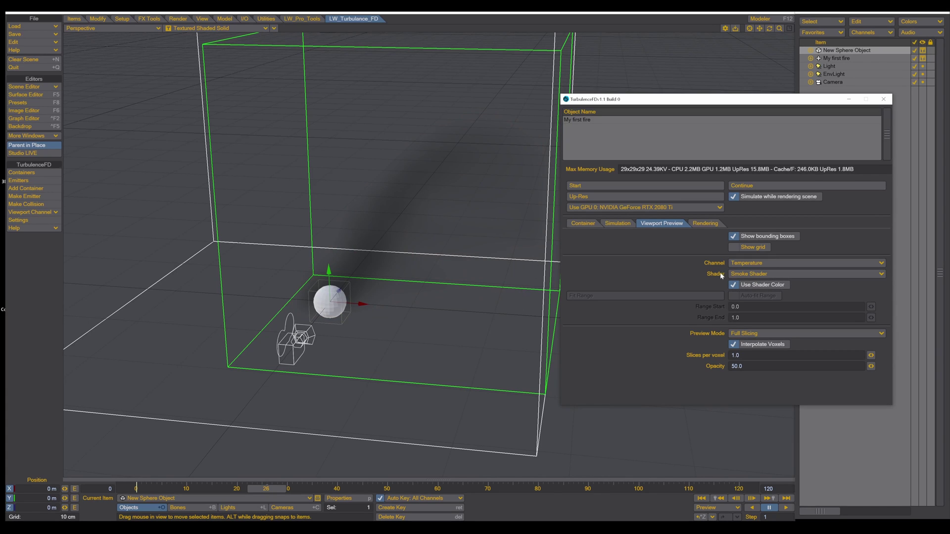
alt+drag(362, 253, 345, 267)
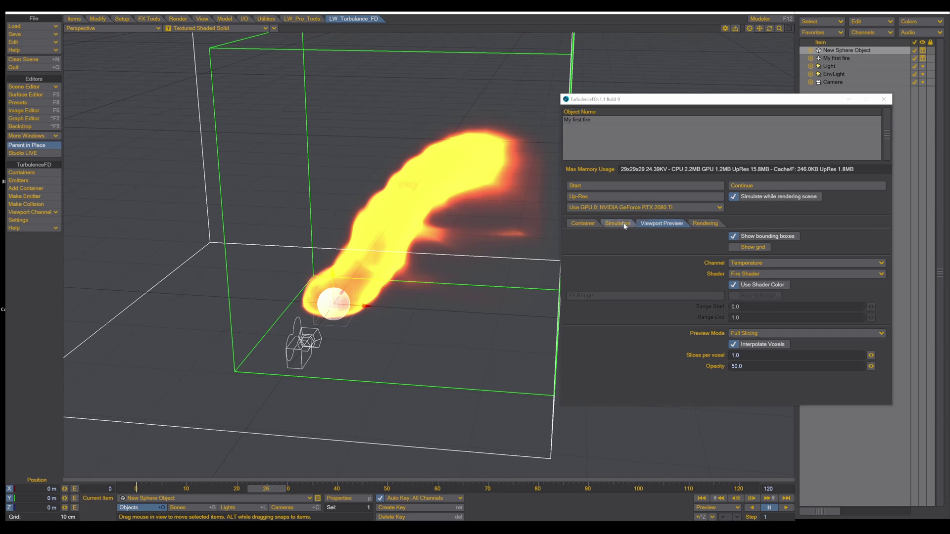
click(622, 223)
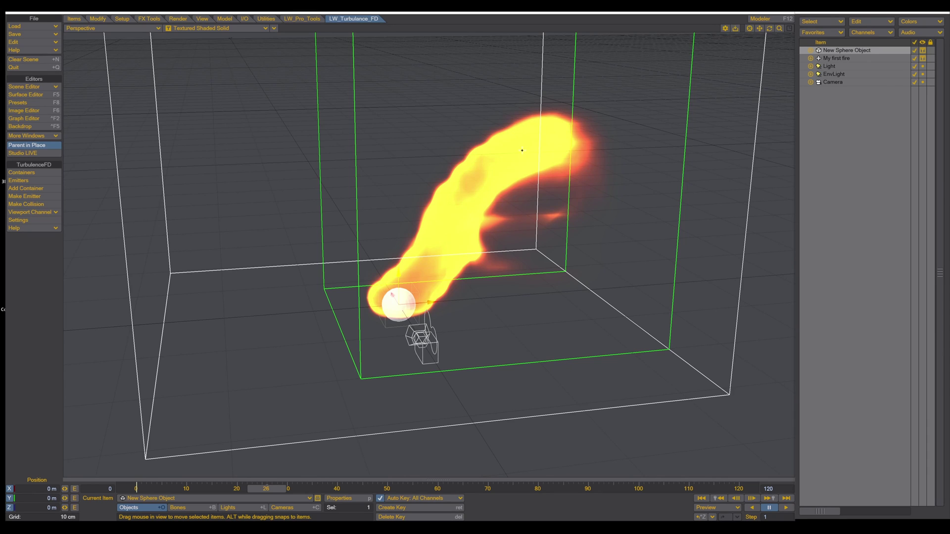
Step: Use a two-viewport layout with VPR on the left and Perspective on the right
click(202, 19)
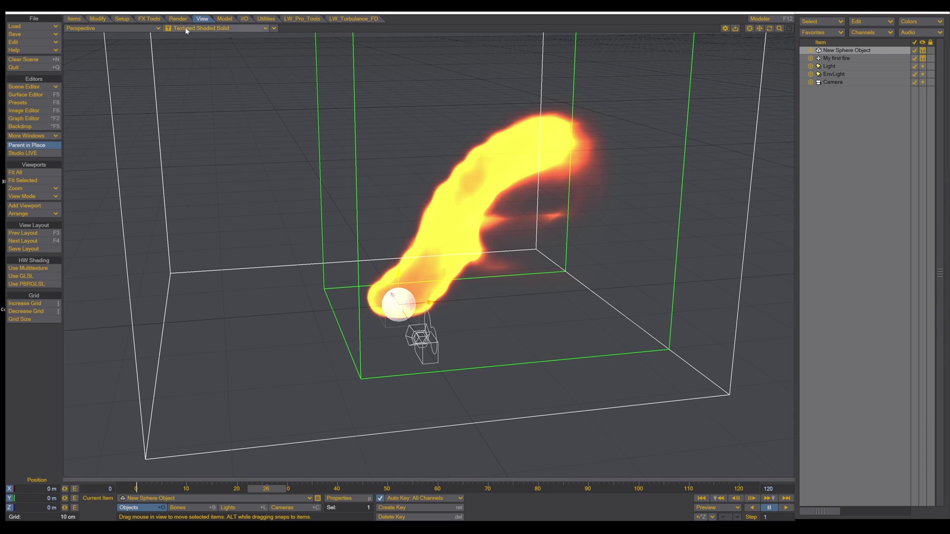
click(23, 241)
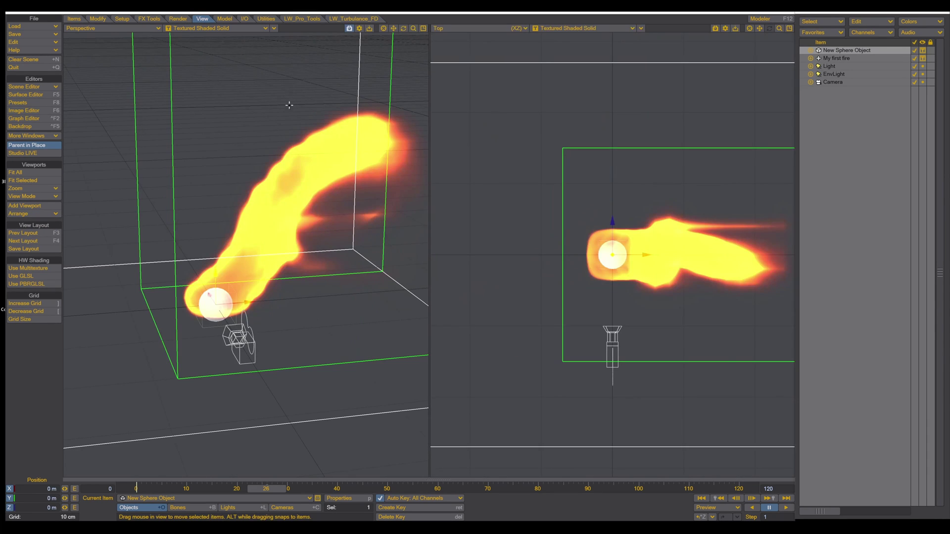
click(203, 27)
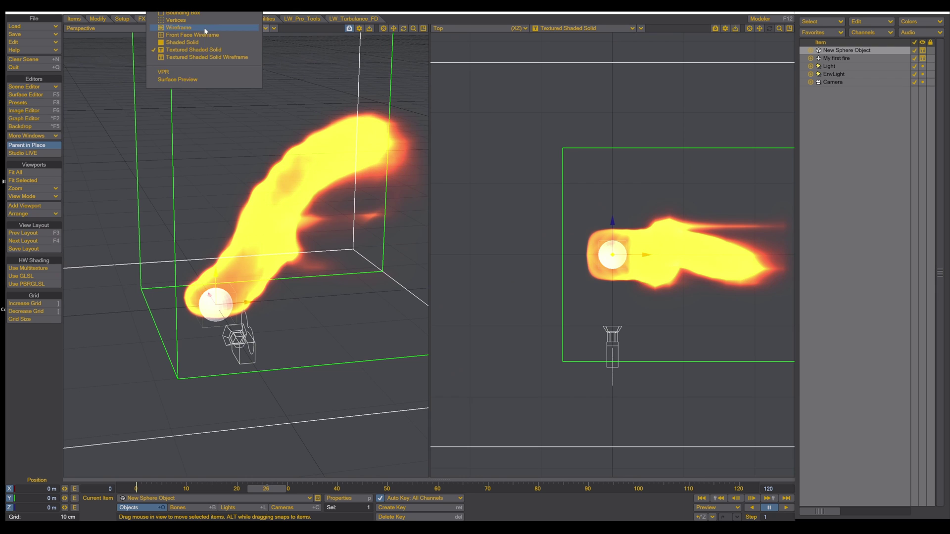
click(166, 73)
key(4)
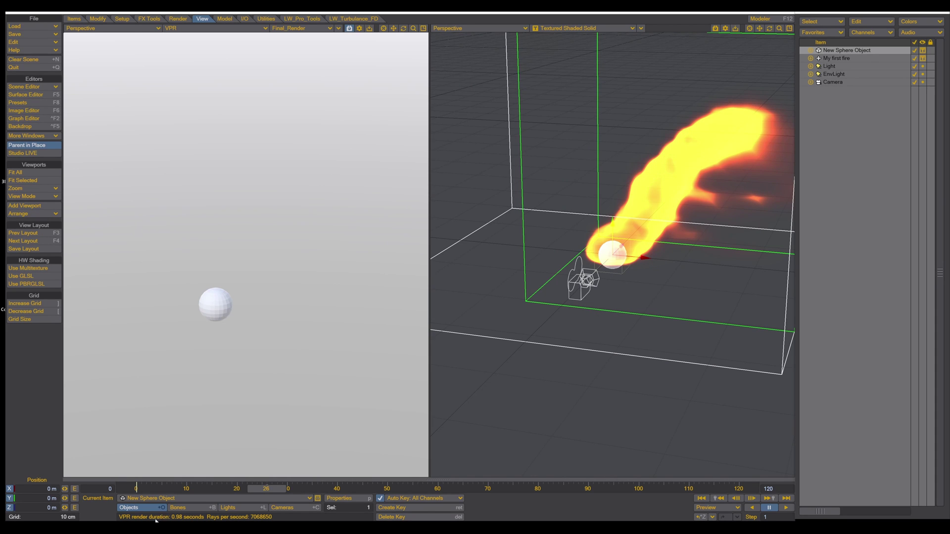
Step: Uncheck Time Dependent and Use Global in the EnvLight properties to blacken the background
click(227, 507)
click(341, 498)
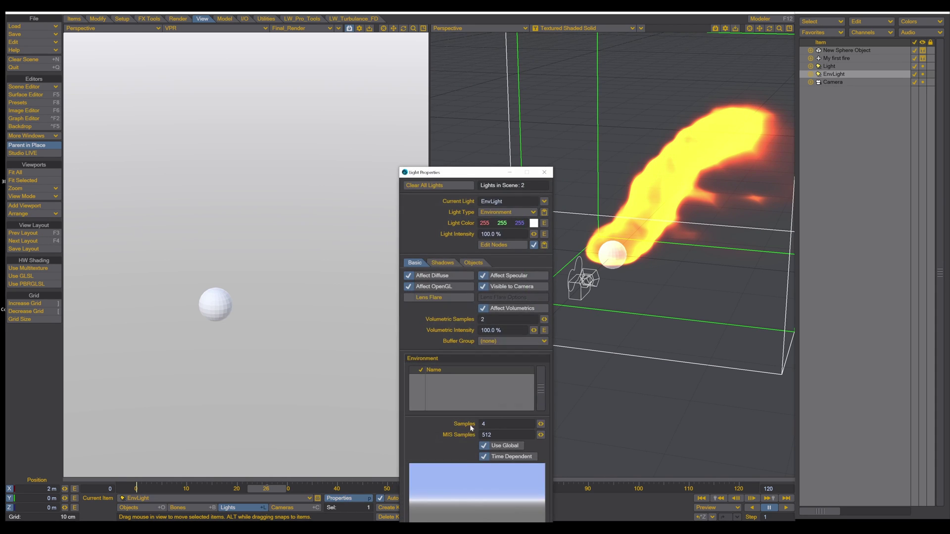
click(484, 457)
click(483, 445)
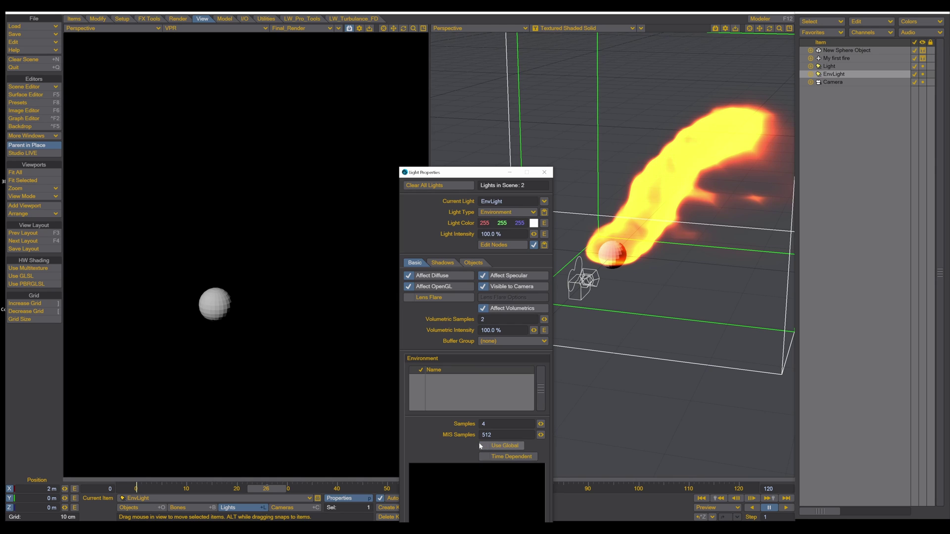
key(p)
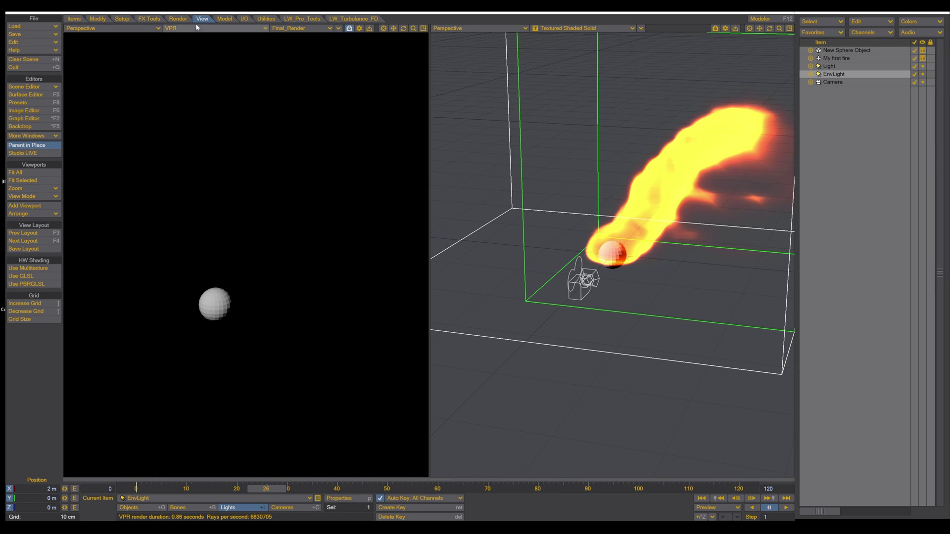
Step: Enable Use Legacy Volumetrics in the Render Properties Volumetrics tab
click(179, 19)
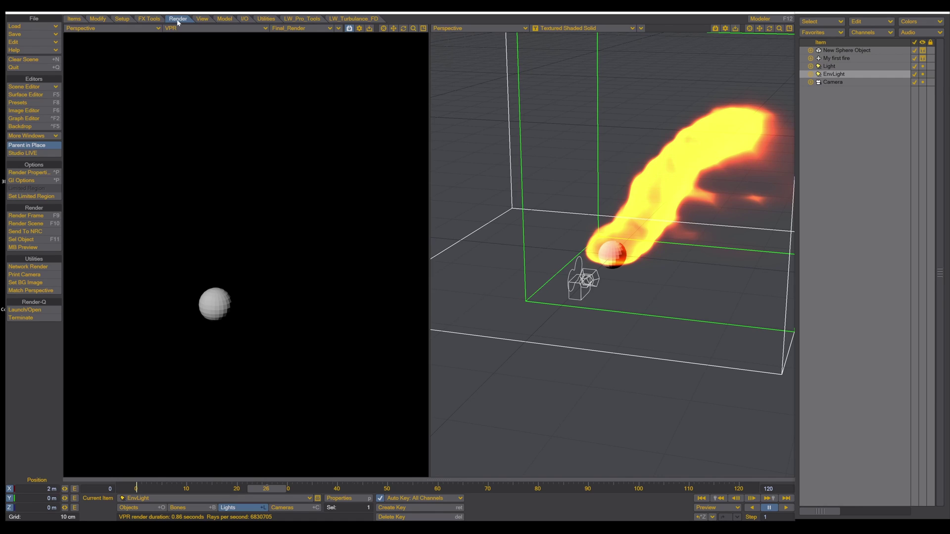
click(33, 173)
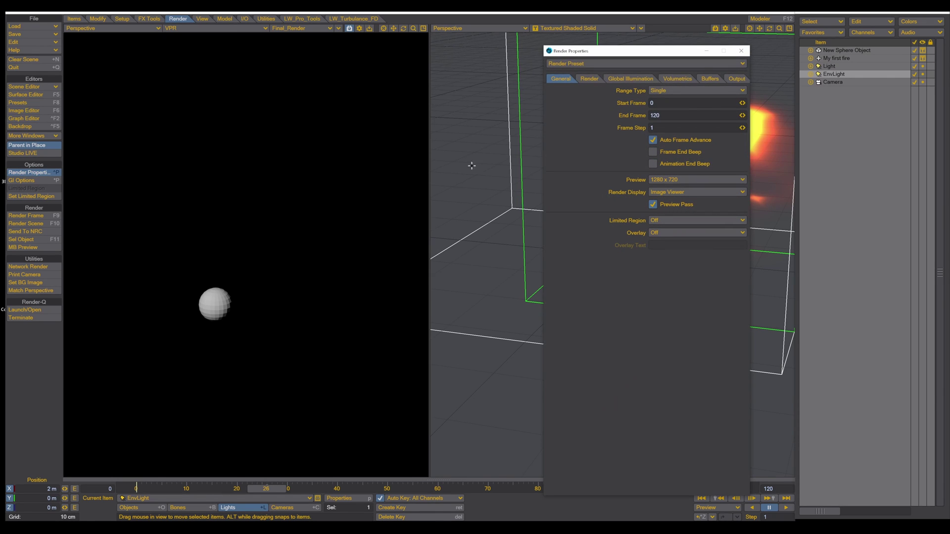
click(679, 79)
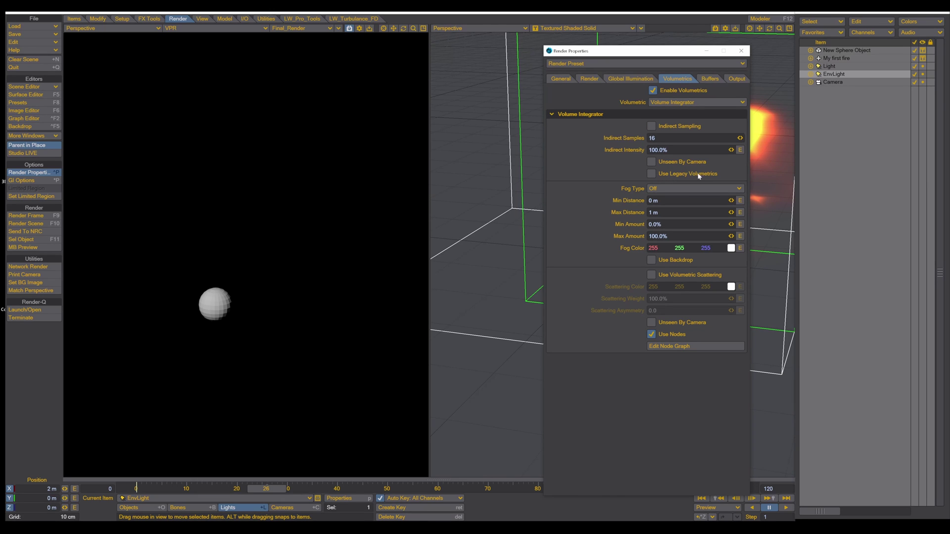
click(651, 173)
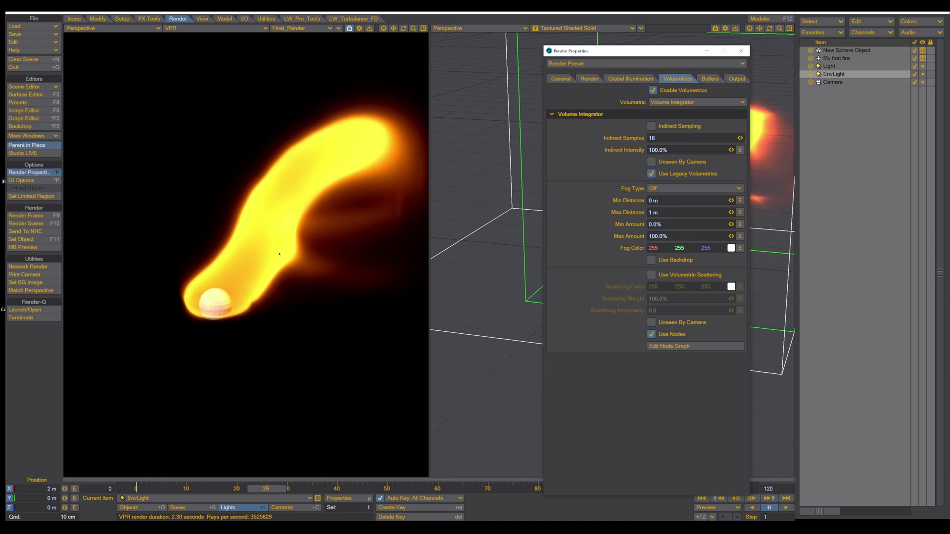
click(348, 256)
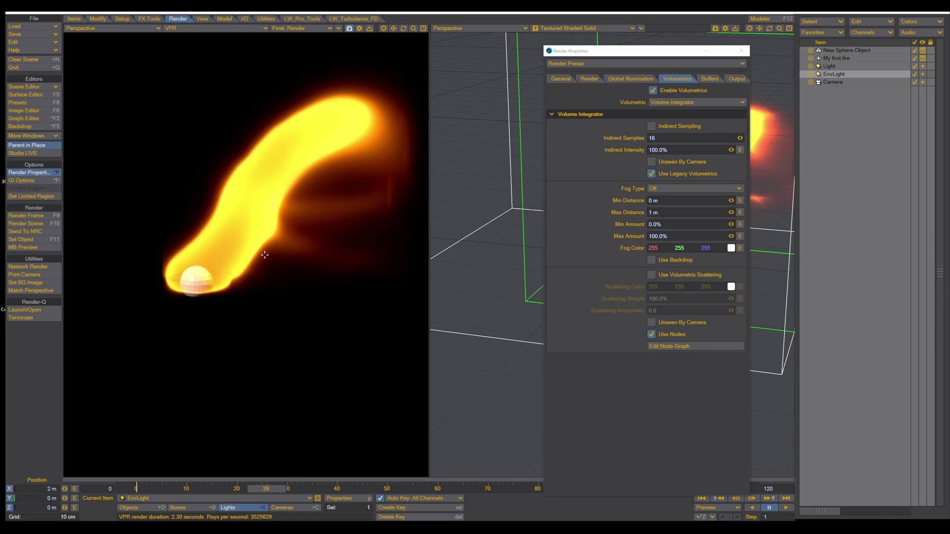
click(741, 51)
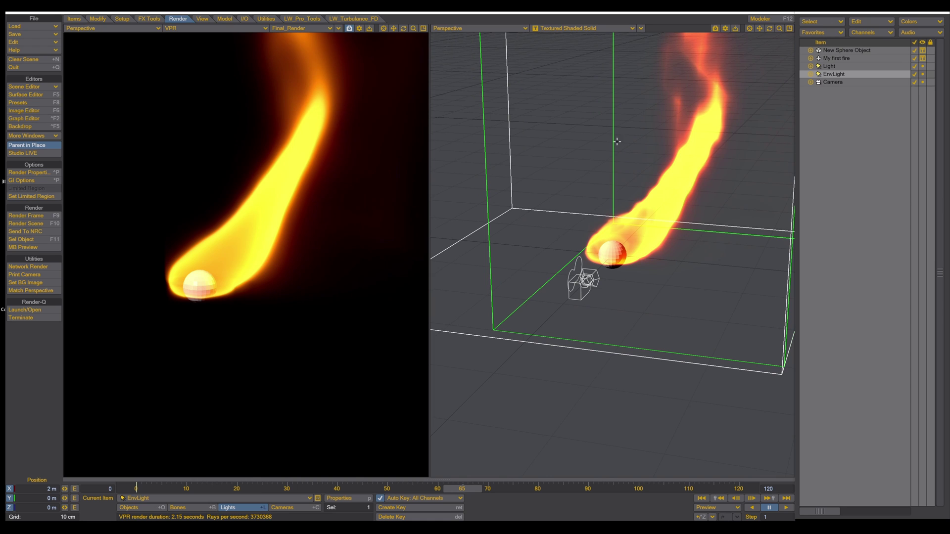
Step: Zoom out the right viewport as the flame grows through frame 65
scroll(595, 248, down, 2)
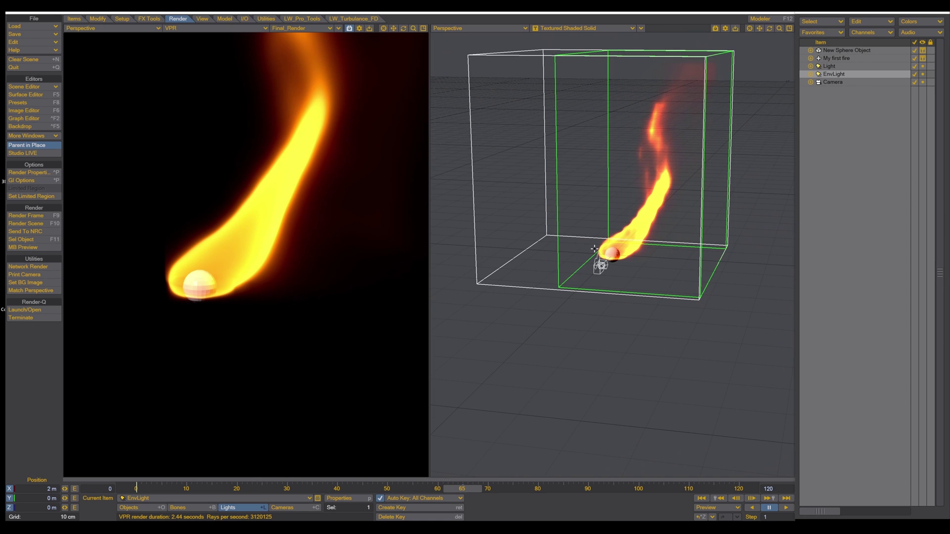